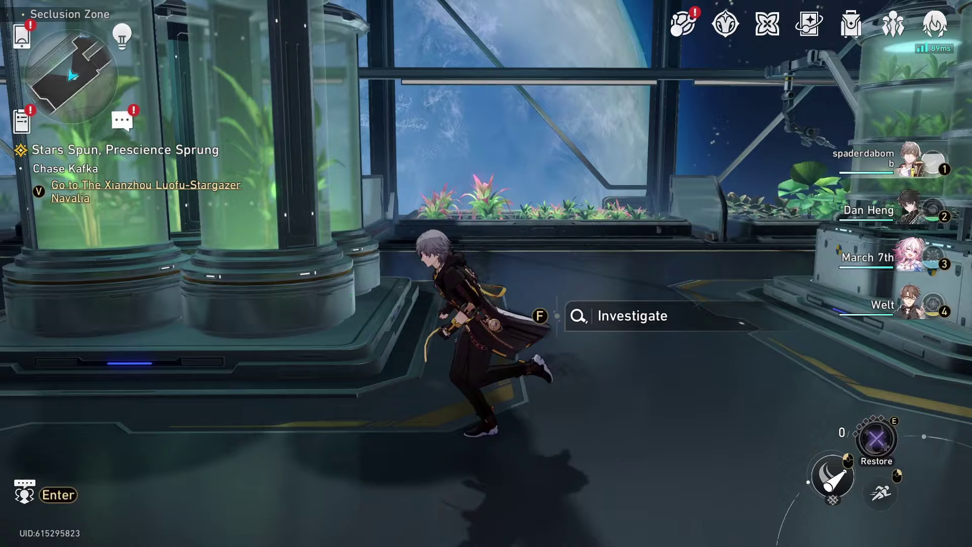
key("d")
key("a")
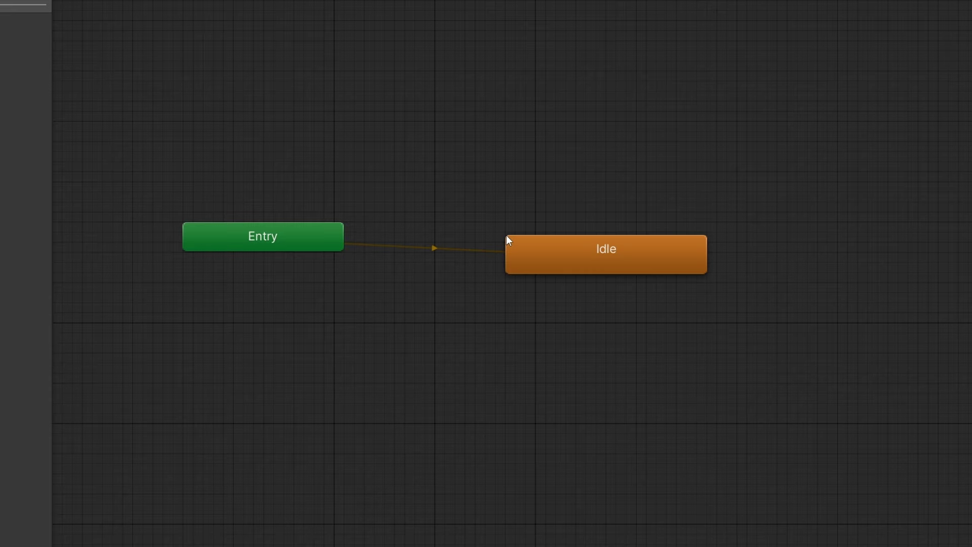
Step: Line up the Idle and Walk states in the animator graph and link them with transitions in both directions
mouse_move(507, 235)
left_mouse_down()
mouse_move(542, 245)
mouse_move(502, 245)
left_mouse_up()
left_click_drag(685, 357, 794, 245)
right_click(629, 252)
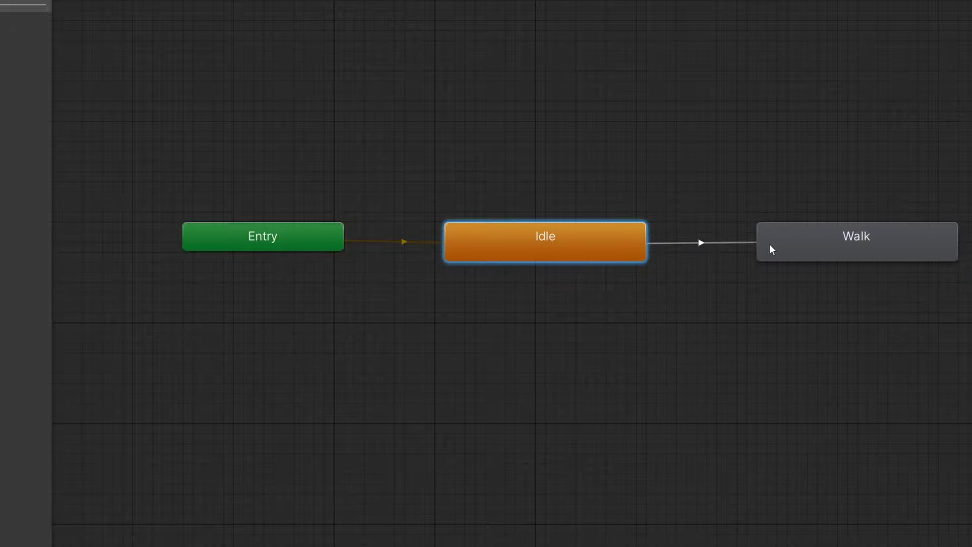
left_click(769, 244)
right_click(786, 242)
left_click(810, 247)
left_click(637, 238)
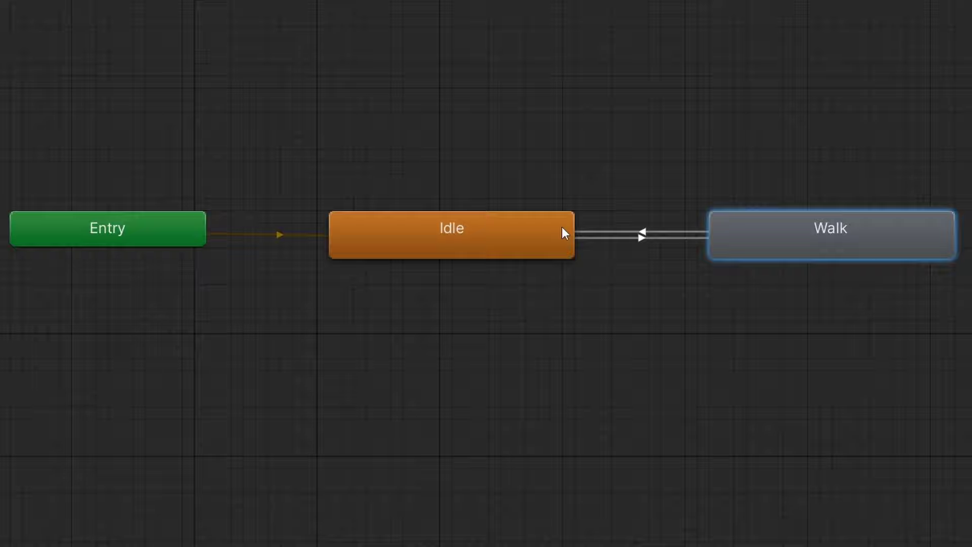
left_click(678, 238)
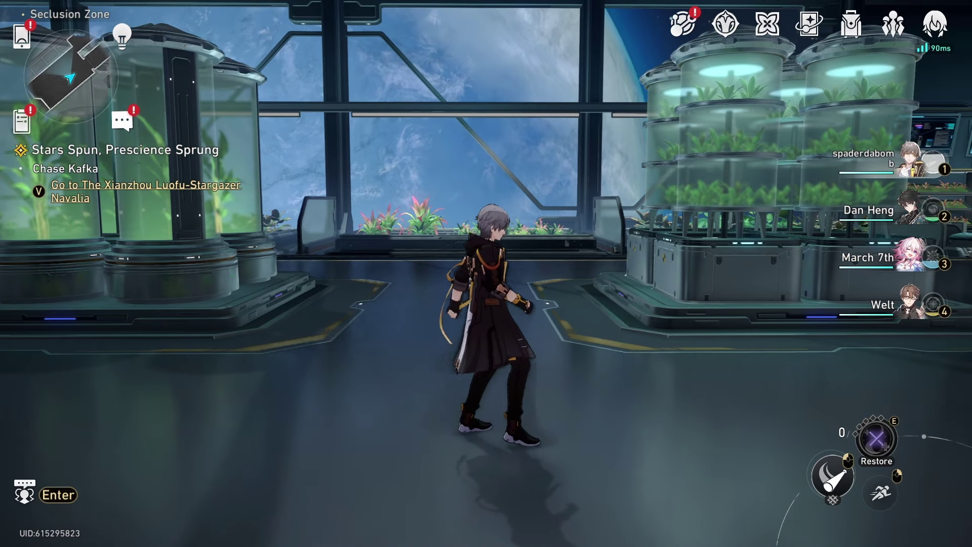
key("d")
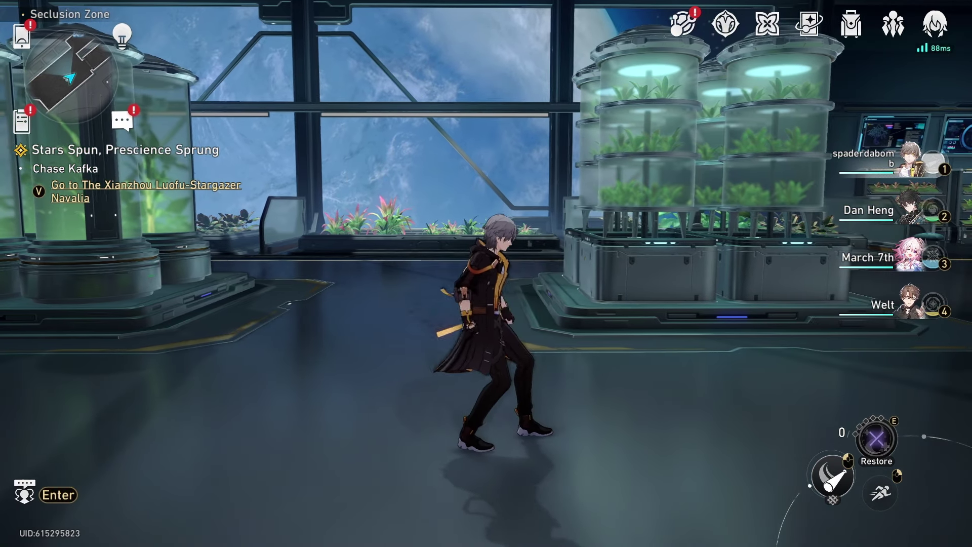
key("a")
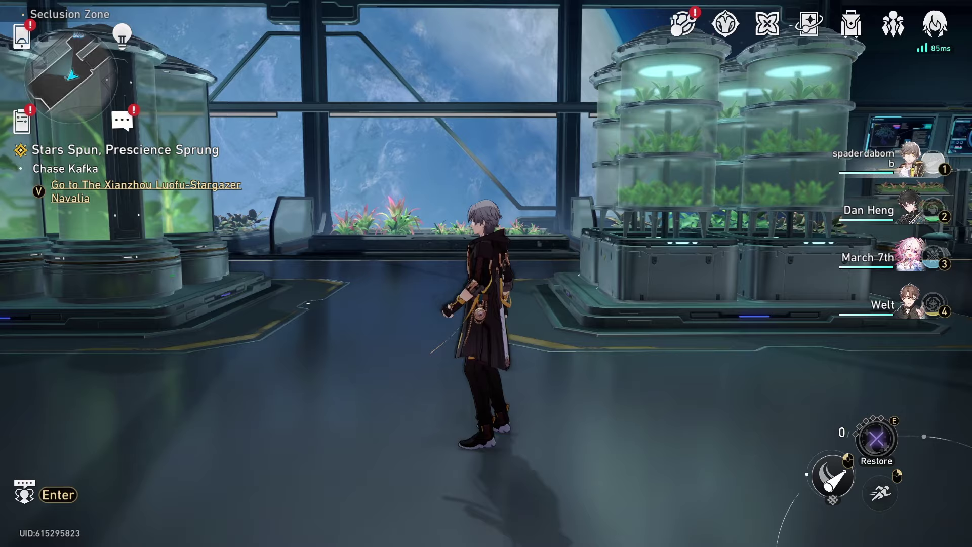
key("a")
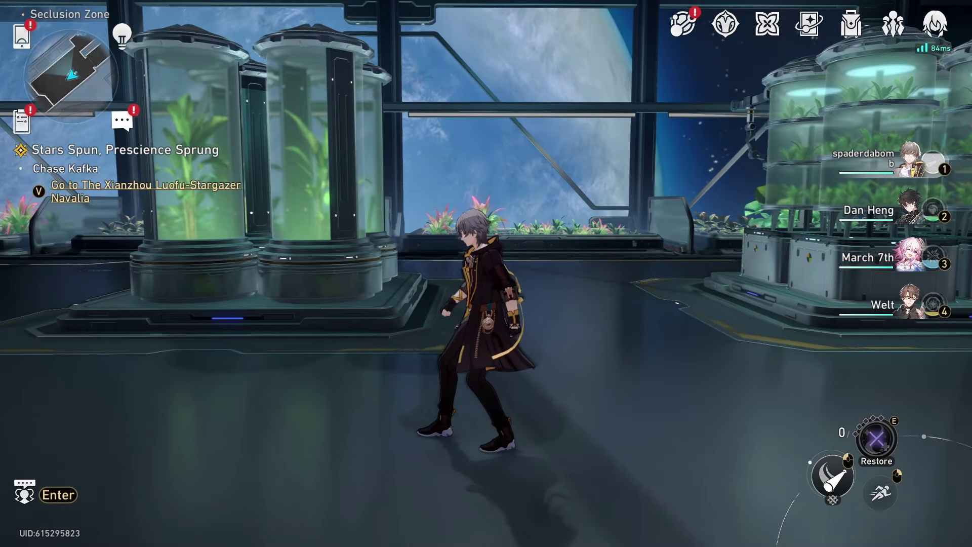
key("d")
key("a")
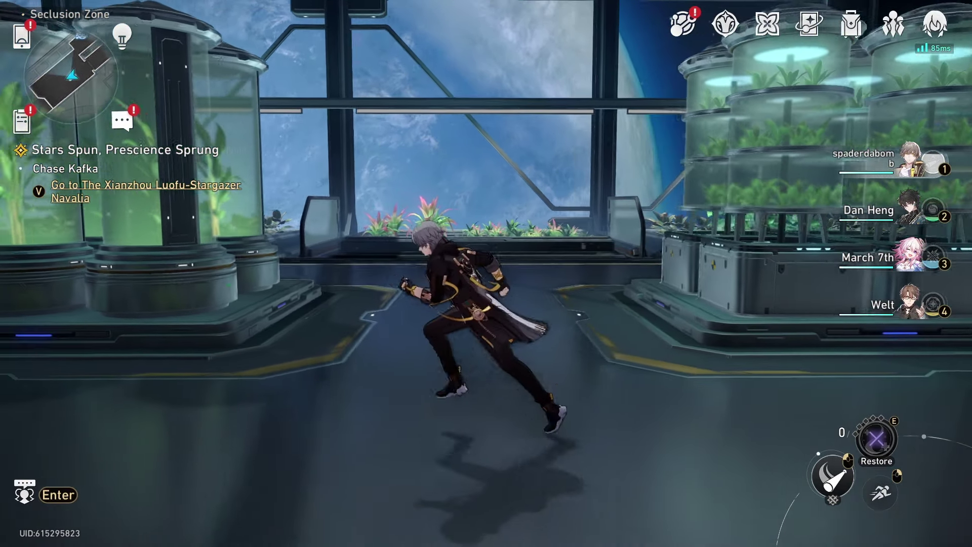
key("d")
key("w")
key("shift")
key("a")
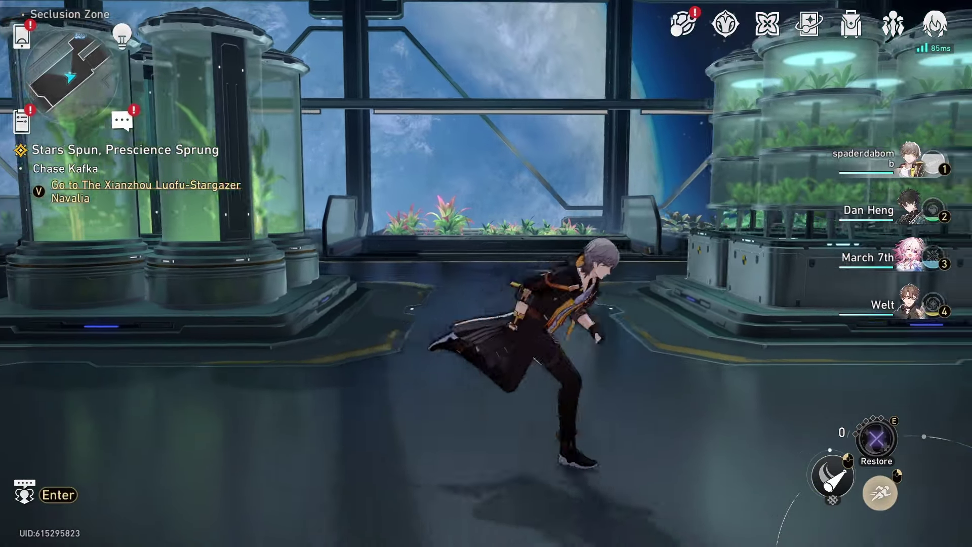
key("d")
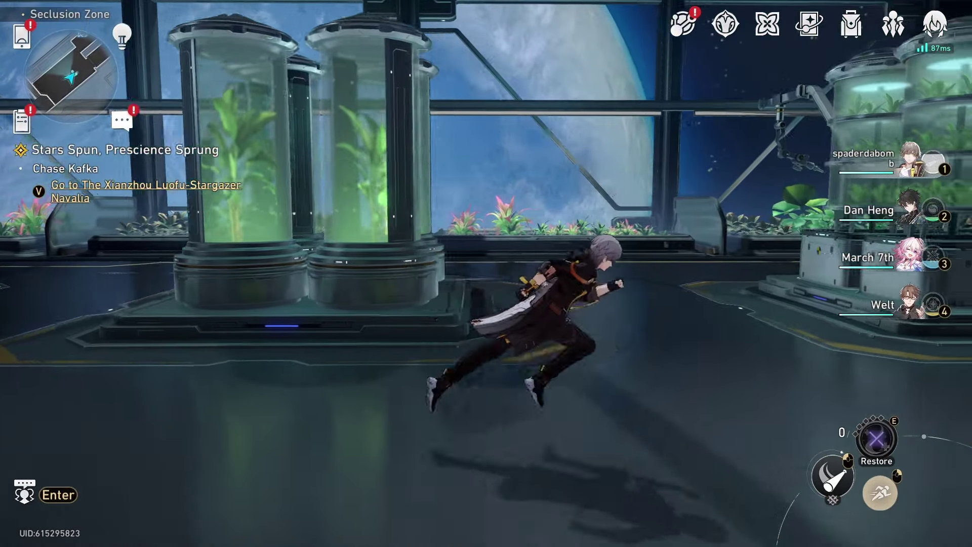
key("a")
key("a")
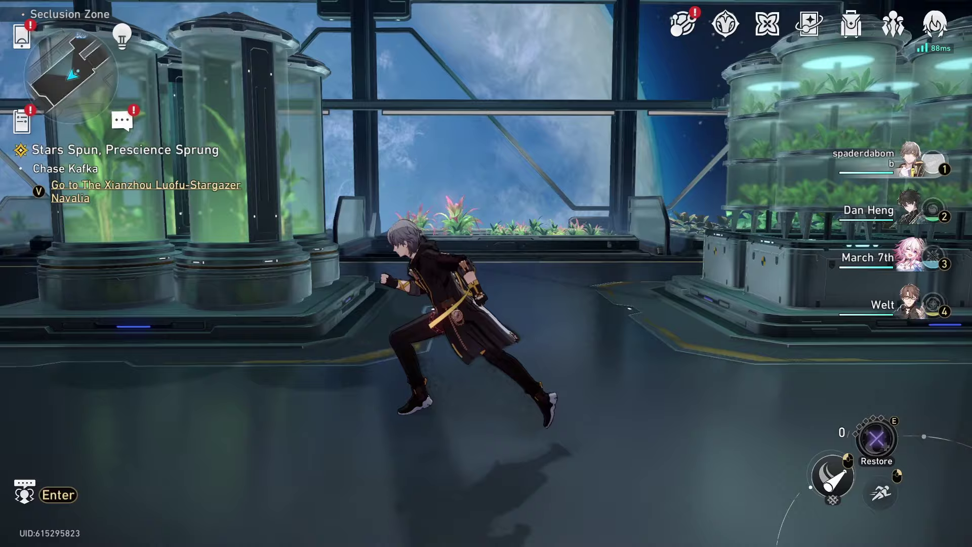
key("d")
key("shift")
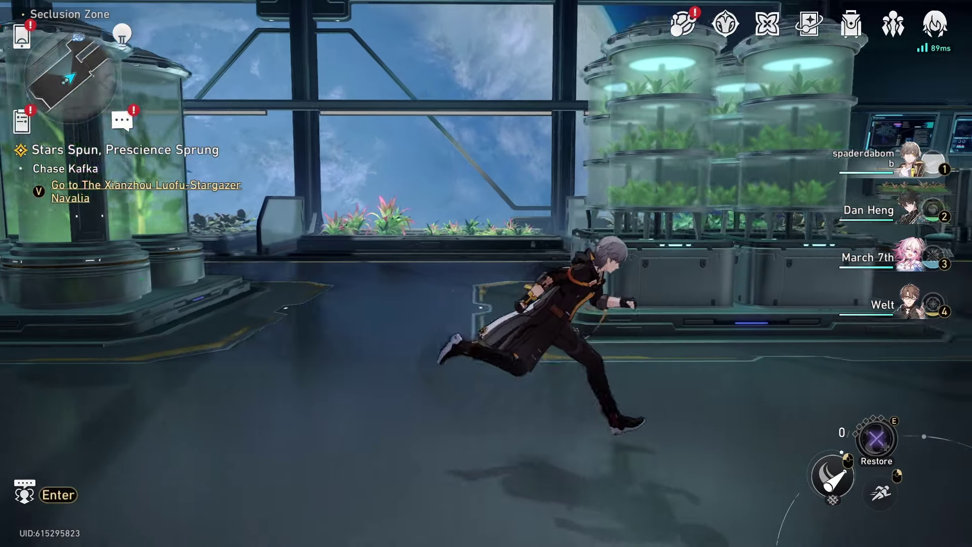
key("d")
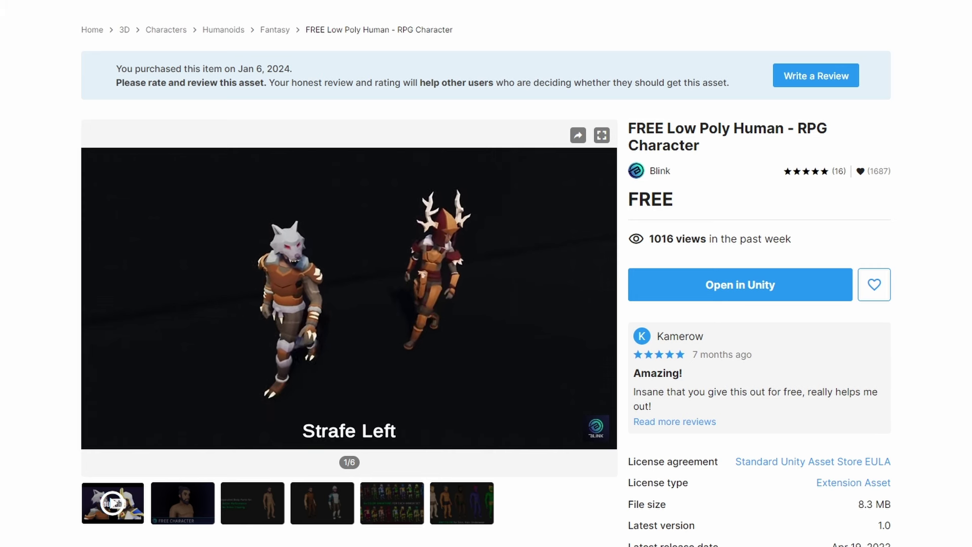
Step: Add the HumanMale_Character_FREE prefab to the scene and locate its assigned LowPolyHumanAnimator controller in the project
left_click_drag(759, 239, 452, 156)
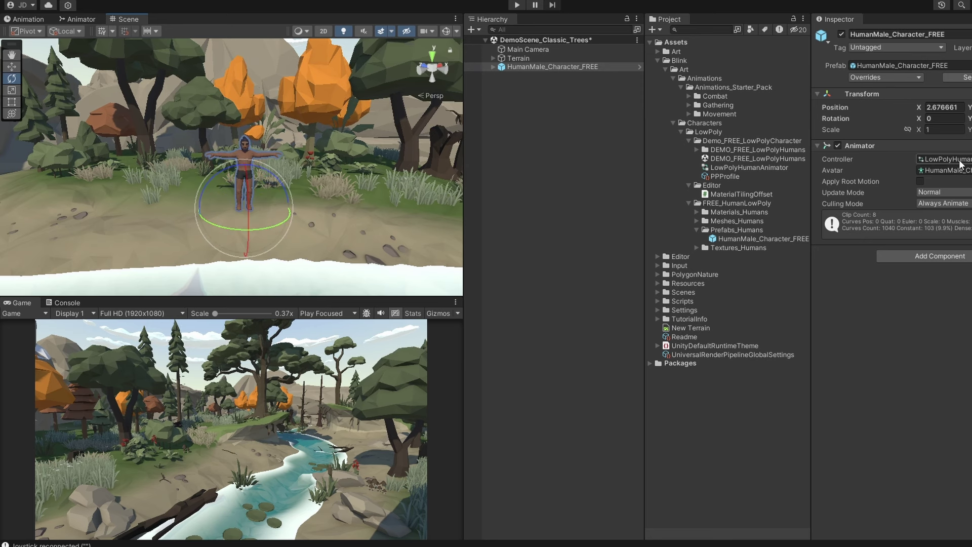
left_click(960, 160)
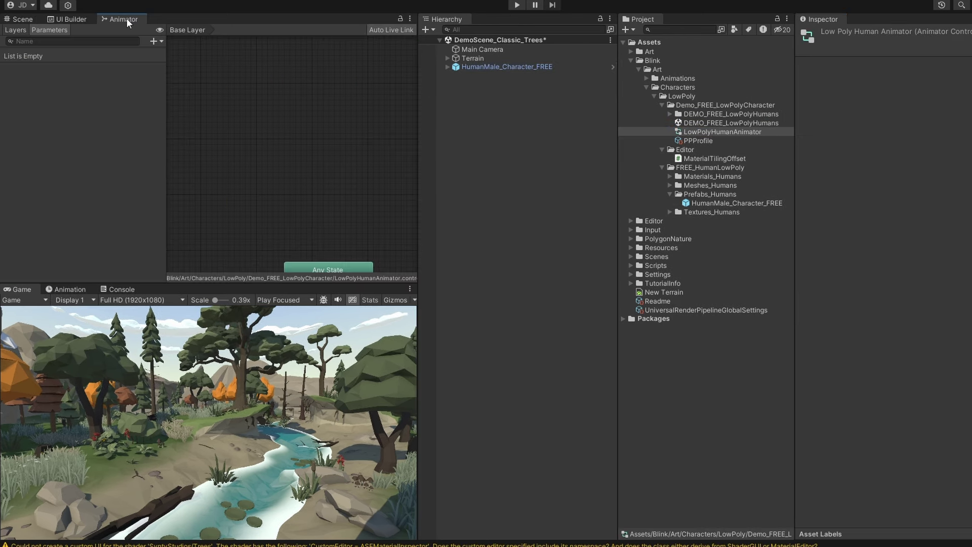
Step: Show the character's animator graph enlarged and examine its Entry and Idle states
double_click(126, 21)
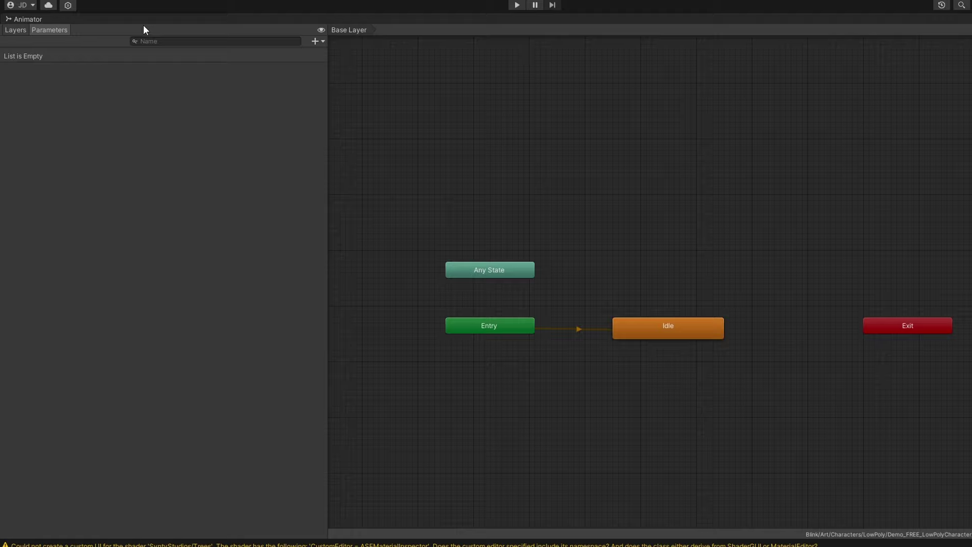
scroll(664, 217, "down", 3)
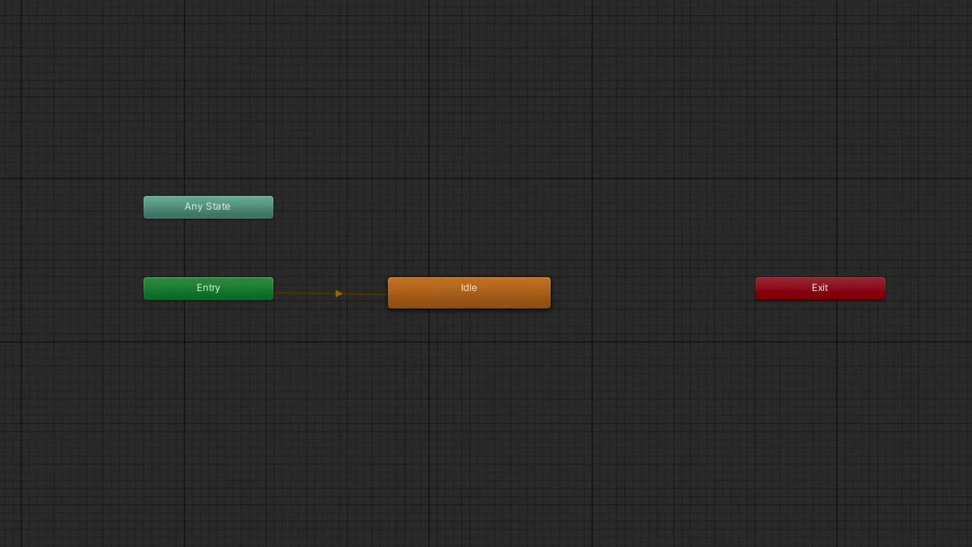
left_click(225, 290)
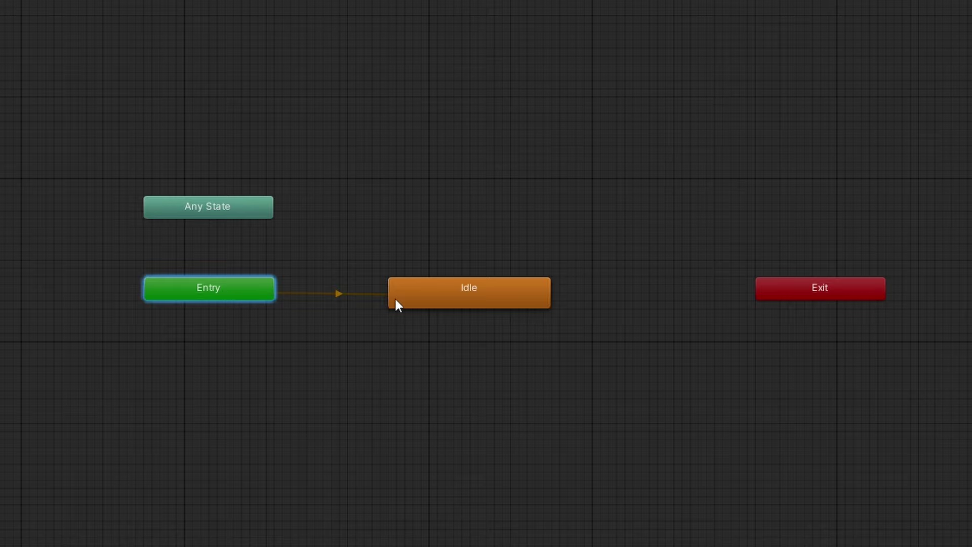
left_click(460, 296)
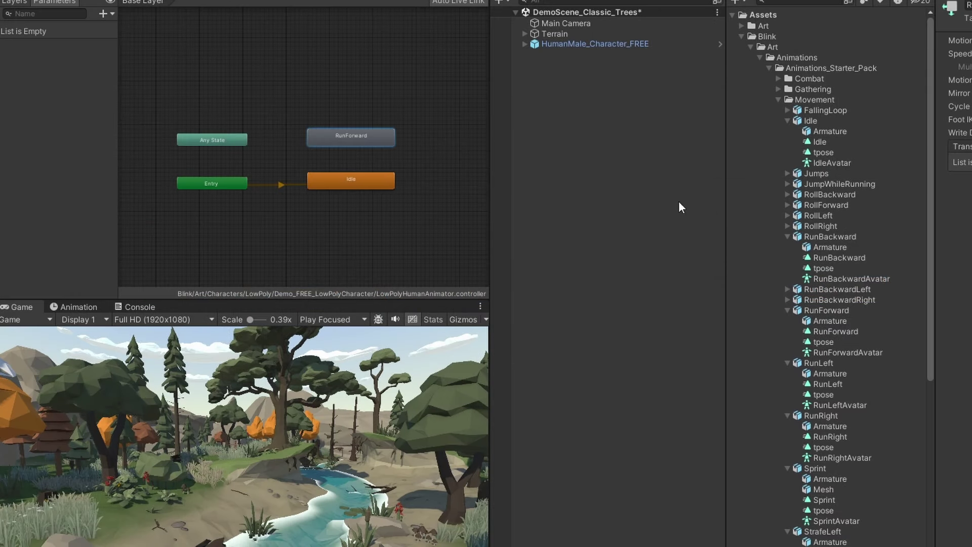
Step: Add the Sprint, RunLeft and RunRight clips to the animator graph as states and arrange them above the existing states
left_click_drag(824, 499, 313, 91)
left_click_drag(828, 384, 318, 48)
left_click_drag(345, 55, 334, 49)
left_click_drag(829, 436, 357, 22)
middle_click_drag(380, 35, 408, 101)
left_click_drag(432, 91, 397, 69)
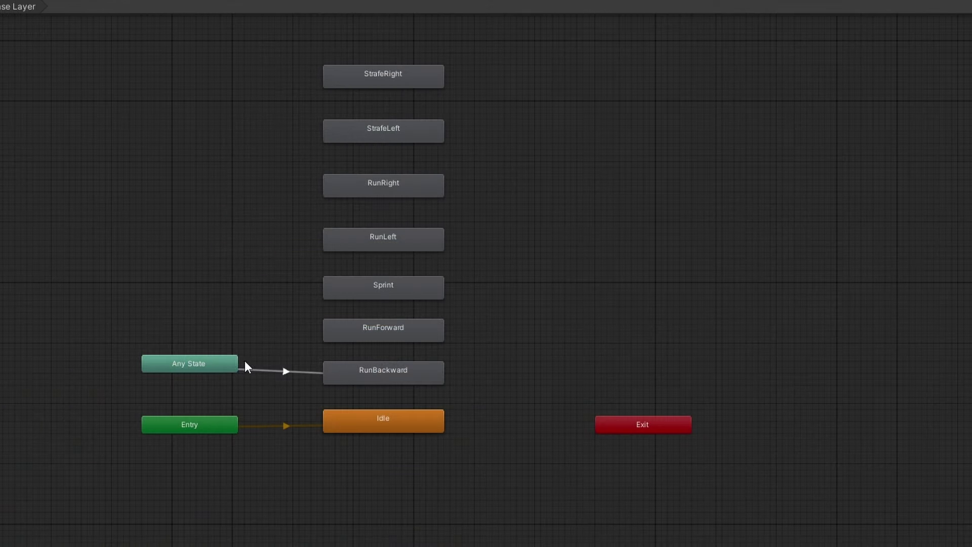
Step: Create transitions from Any State to the run, sprint and strafe states
right_click(202, 357)
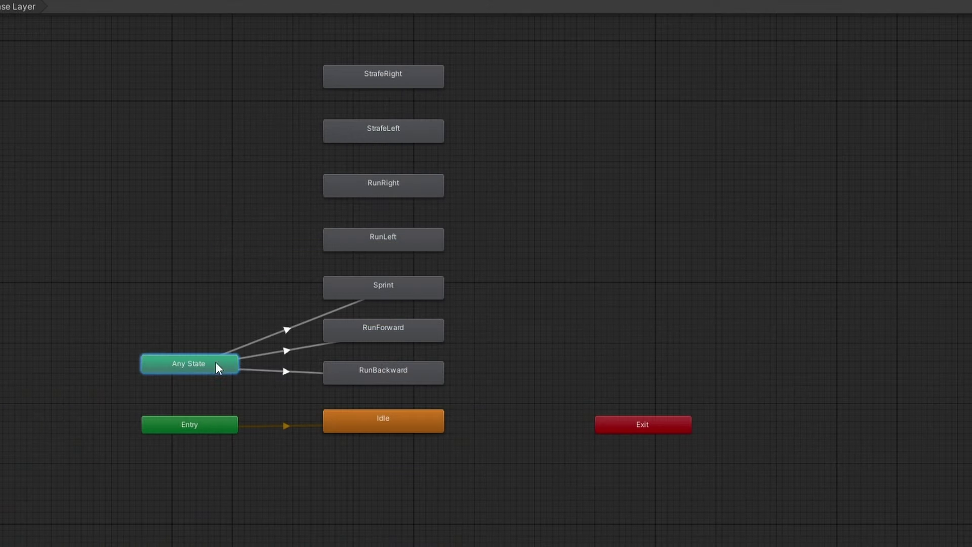
right_click(213, 363)
left_click(238, 373)
left_click(383, 239)
right_click(217, 364)
left_click(233, 373)
left_click(383, 185)
right_click(207, 365)
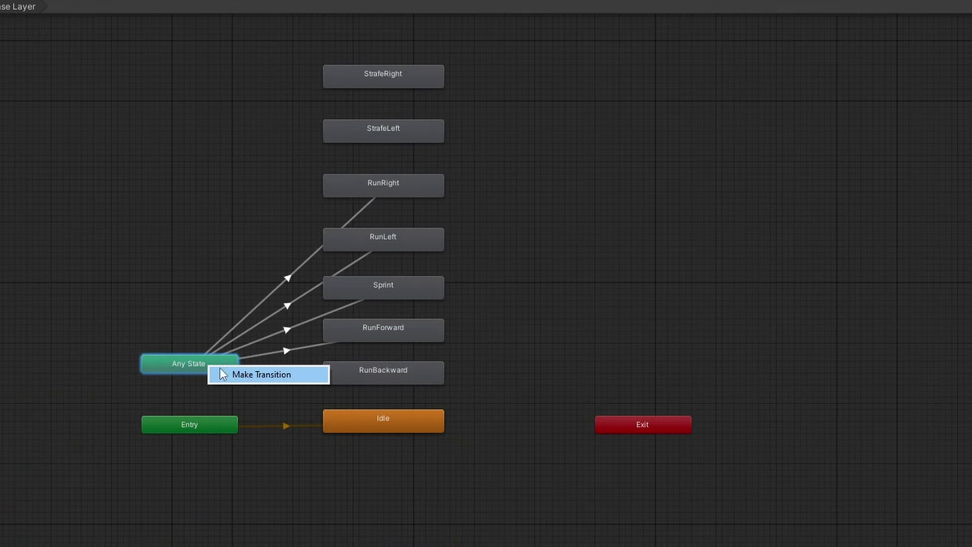
left_click(222, 372)
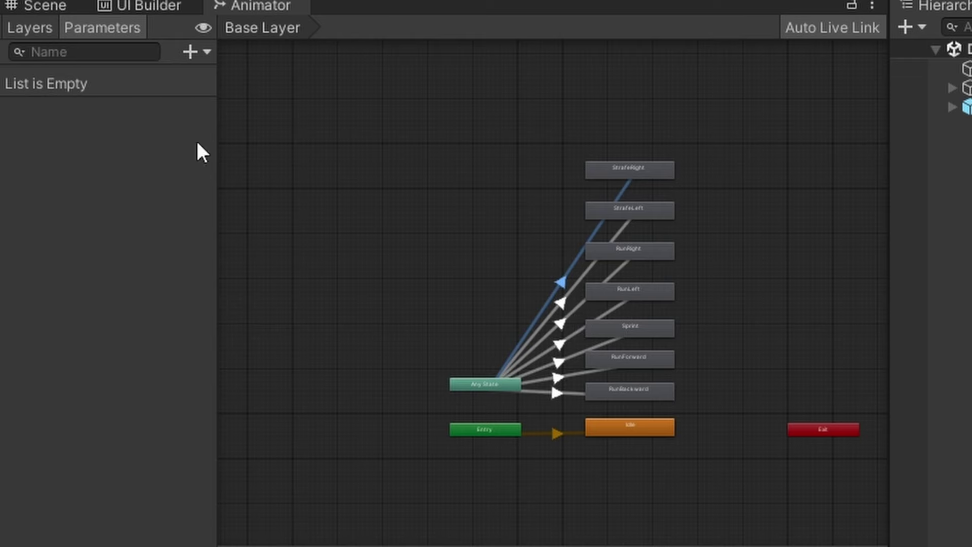
Step: Add a Bool animator parameter named isStrafingRight
left_click(191, 51)
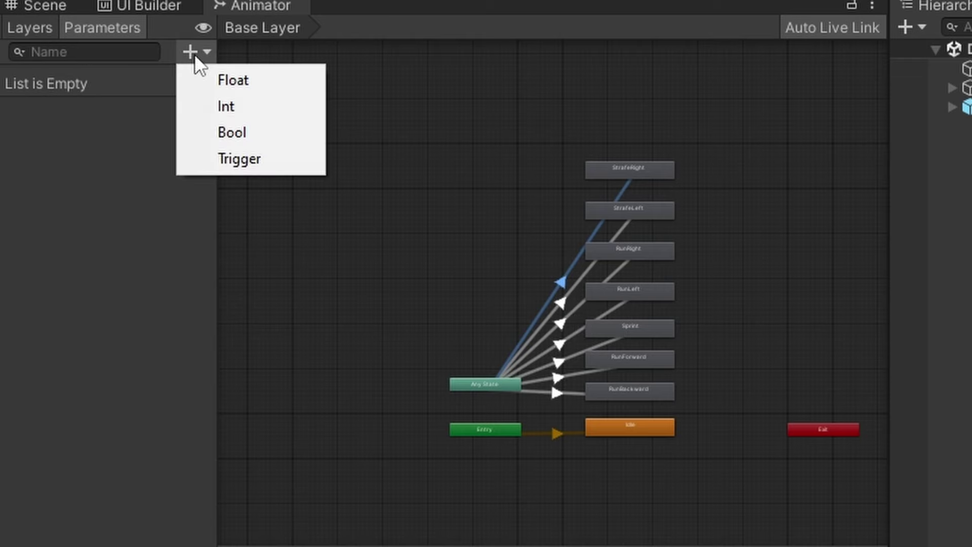
left_click(248, 130)
type("isSt")
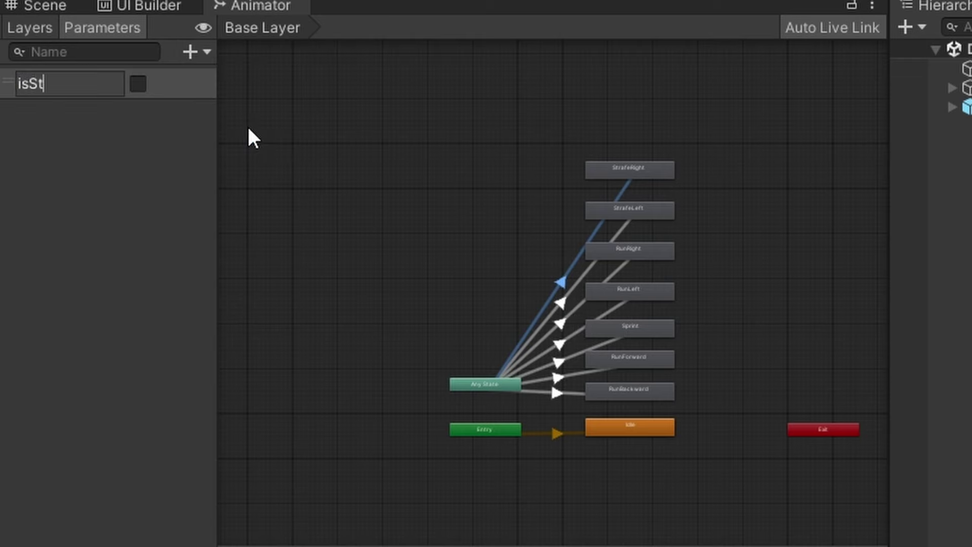
type("rafingRight")
key("Return")
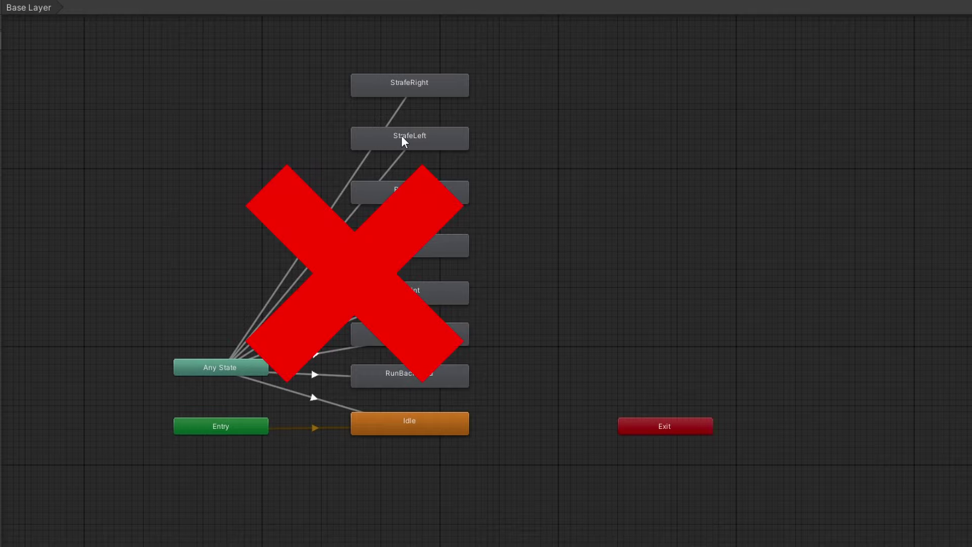
Step: Delete all strafe, run and sprint states and the Idle state from the animator graph
left_click(405, 91)
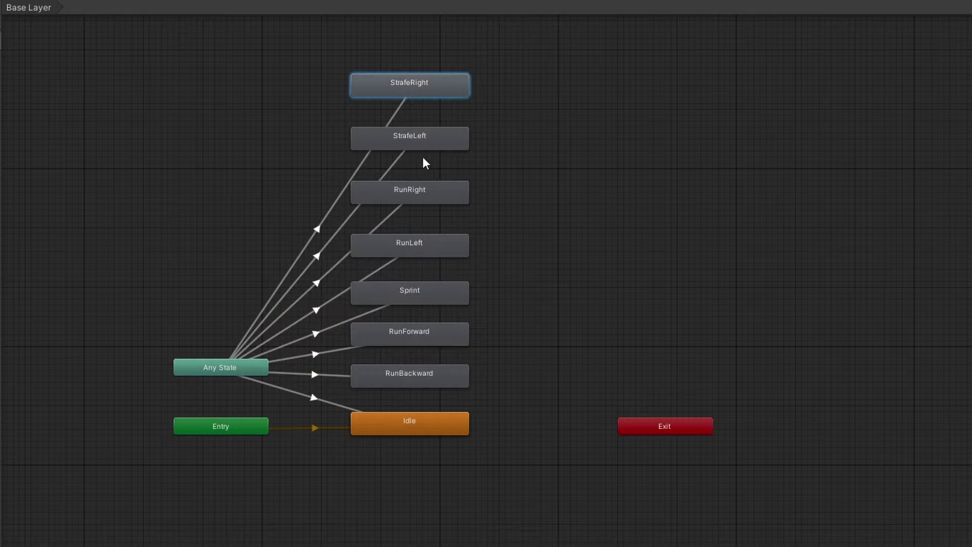
key("Delete")
left_click(423, 145)
key("Delete")
left_click(426, 190)
key("Delete")
left_click(424, 254)
key("Delete")
left_click(424, 298)
key("Delete")
left_click(423, 342)
key("Delete")
left_click(423, 379)
key("Delete")
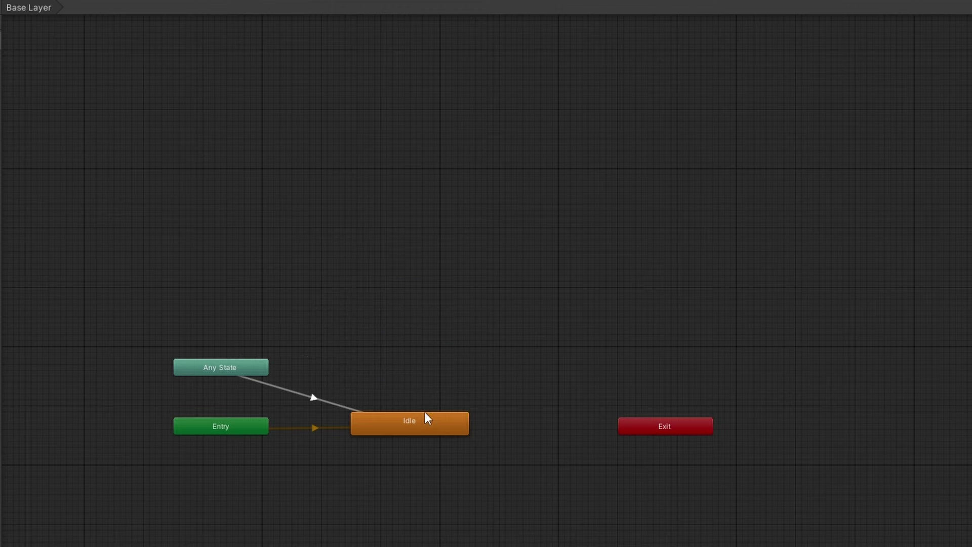
left_click(424, 414)
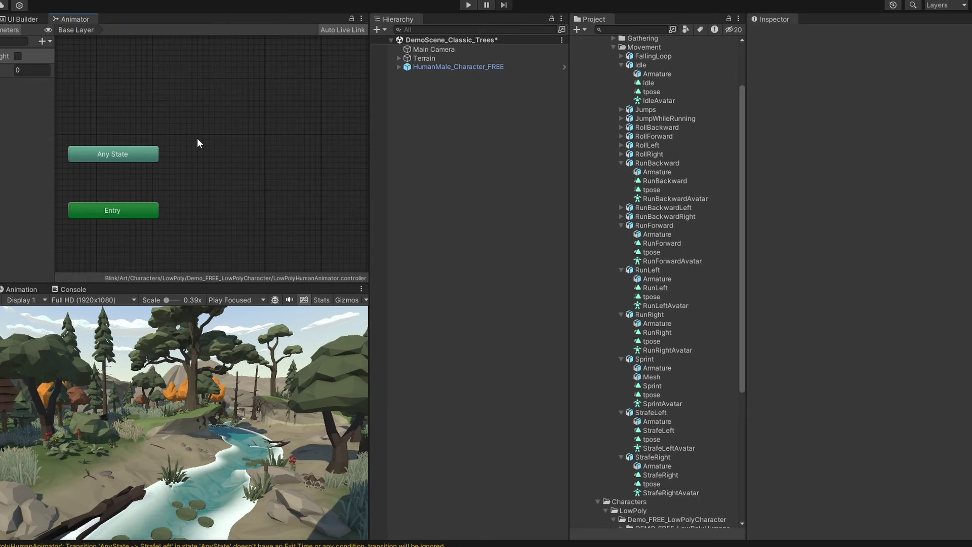
Step: Create a new blend tree state beside Entry in the animator graph and name it PlayerLocomotion
right_click(256, 177)
mouse_move(349, 183)
left_click(411, 208)
left_click_drag(299, 185, 279, 185)
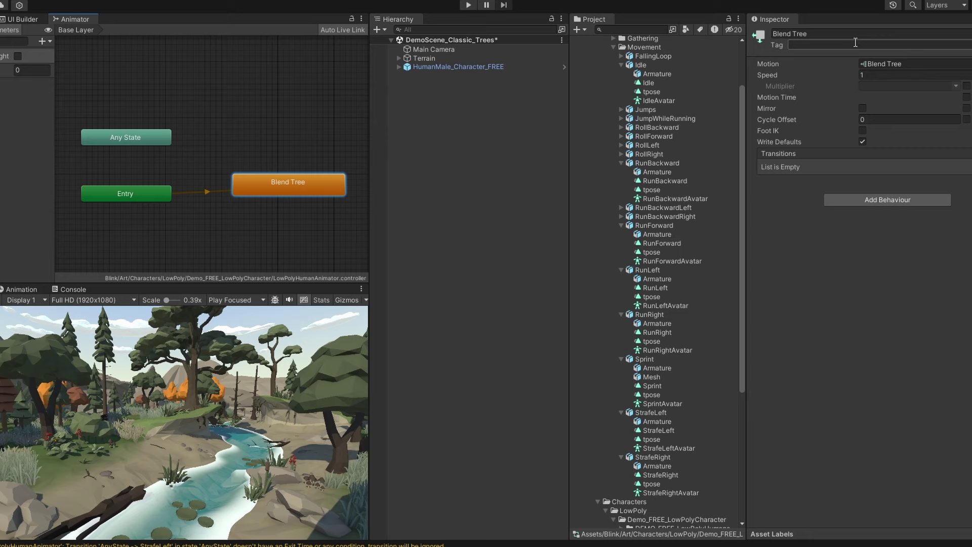
left_click(835, 34)
type("PlayerLocomotion")
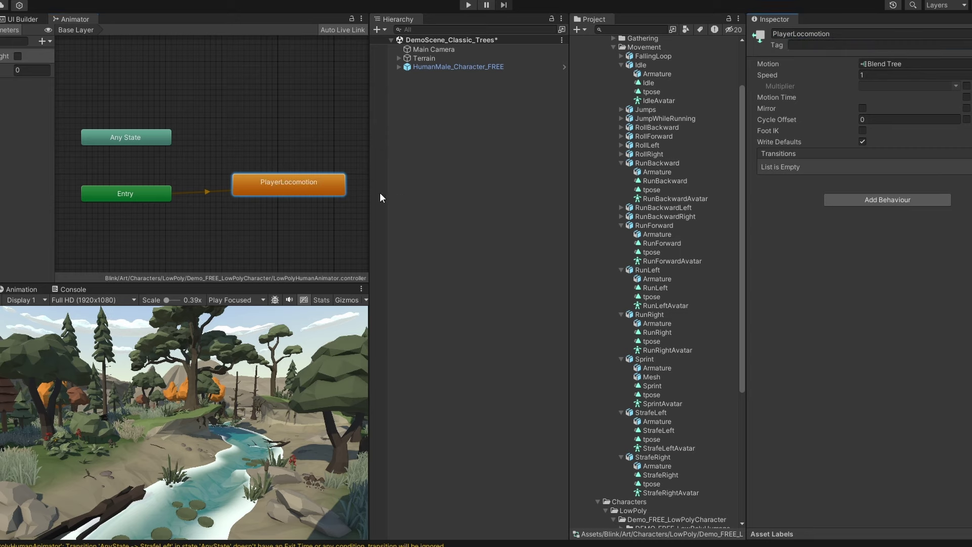
Step: Open the PlayerLocomotion blend tree and set its blend type to 2D Freeform Directional
double_click(297, 186)
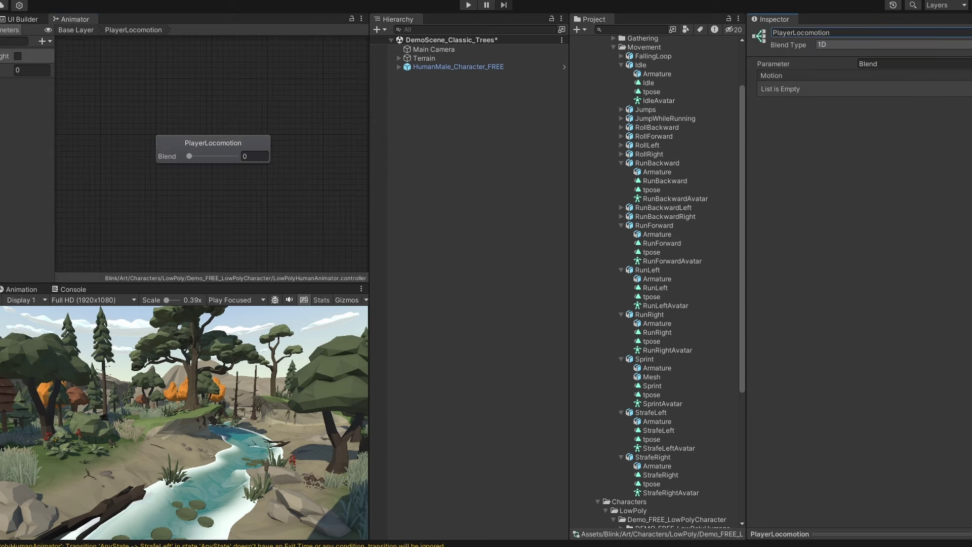
left_click(861, 45)
left_click(856, 80)
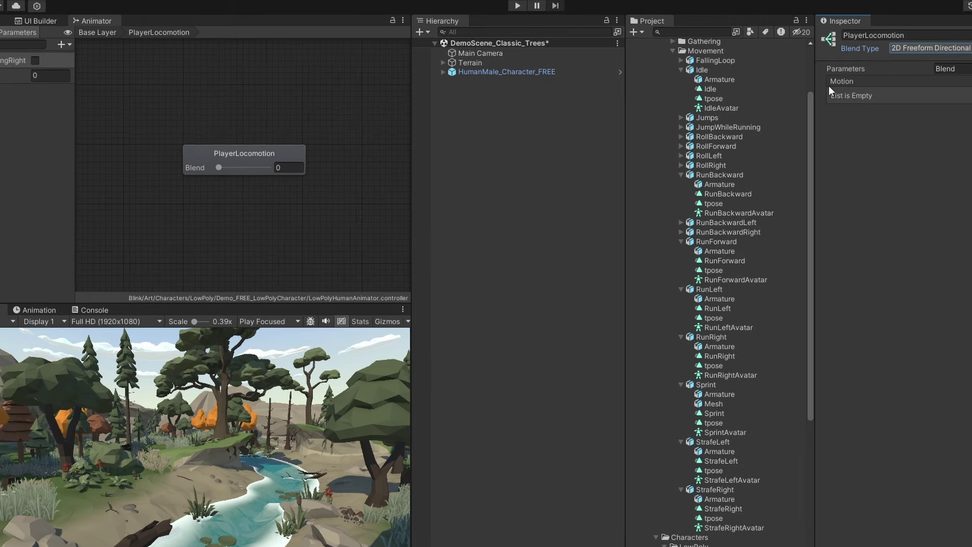
Step: Rename the Blend parameter to velocityX and add a Float parameter named velocityY
left_click(0, 75)
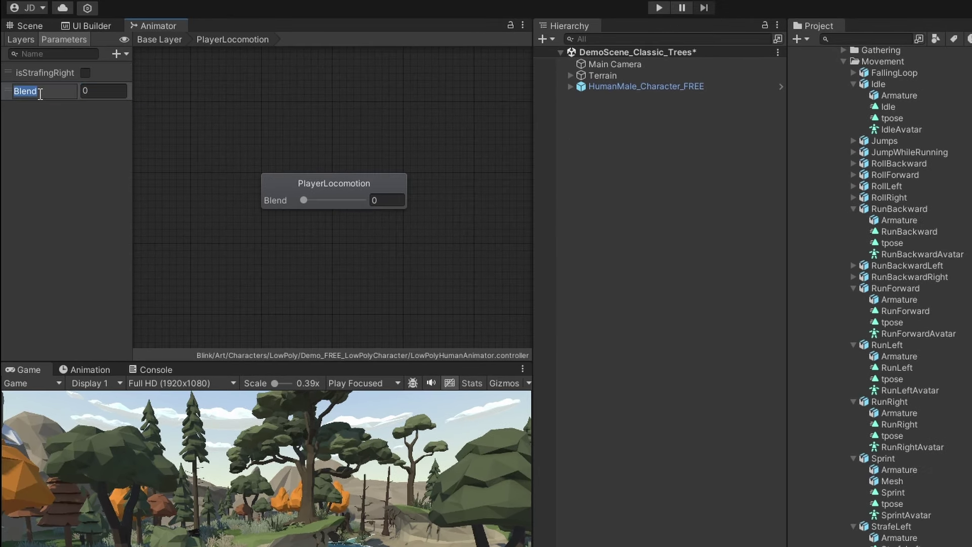
type("velocity")
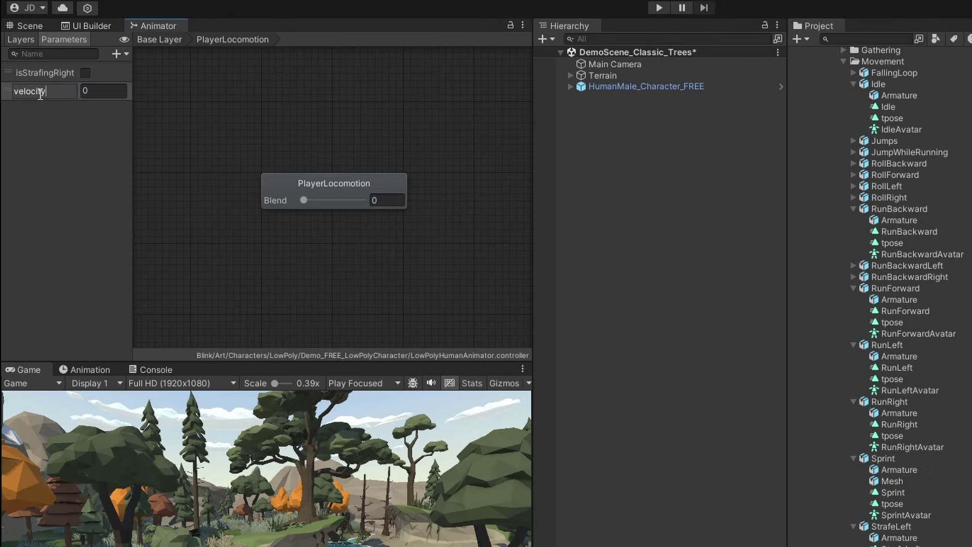
type("X")
key("Return")
left_click(116, 54)
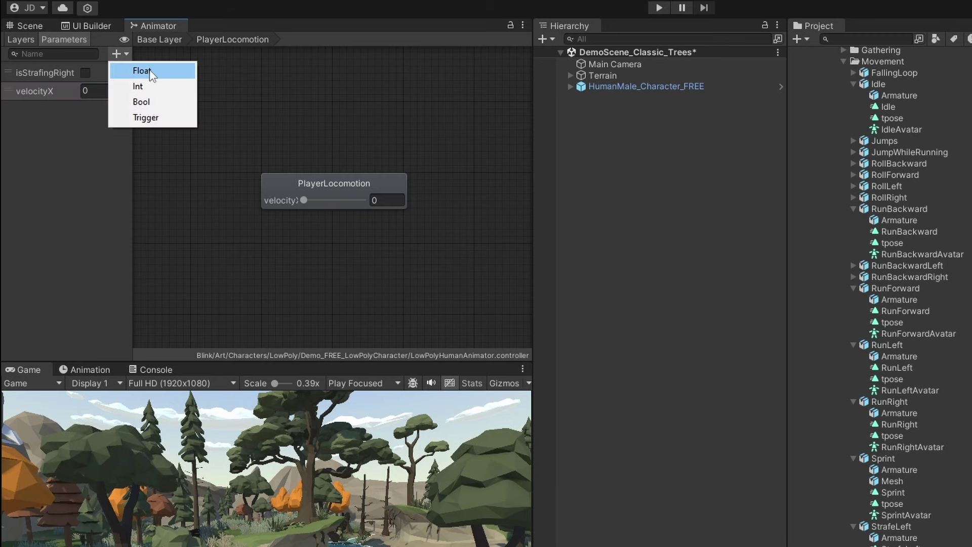
left_click(142, 70)
type("velocityY")
key("Return")
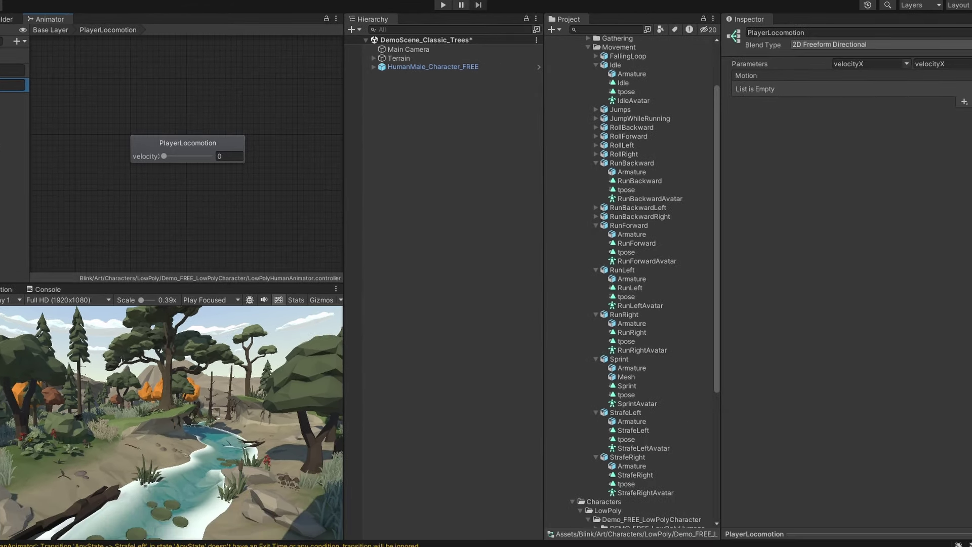
Step: Assign velocityY as the blend tree's second parameter and add an empty motion field to its motion list
left_click(941, 63)
left_click(941, 85)
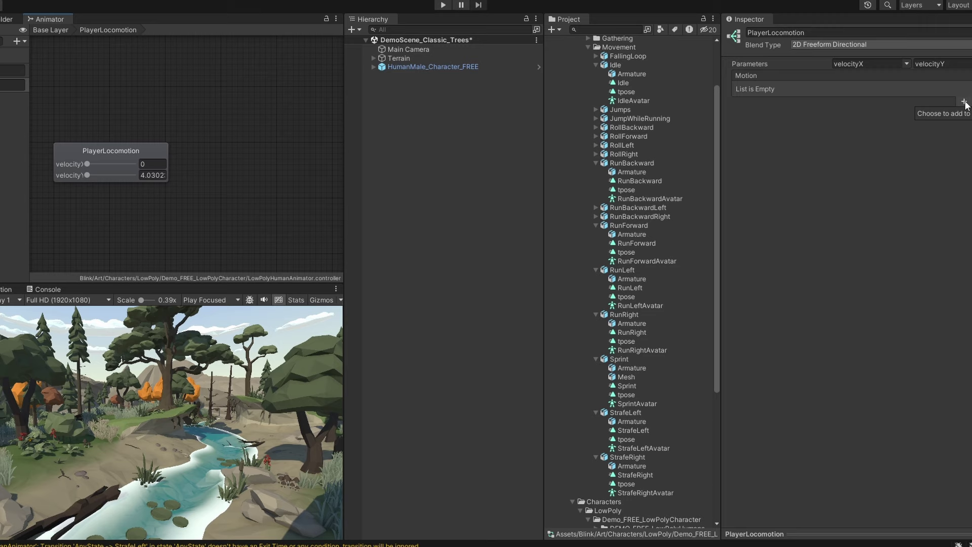
left_click(964, 102)
left_click(939, 113)
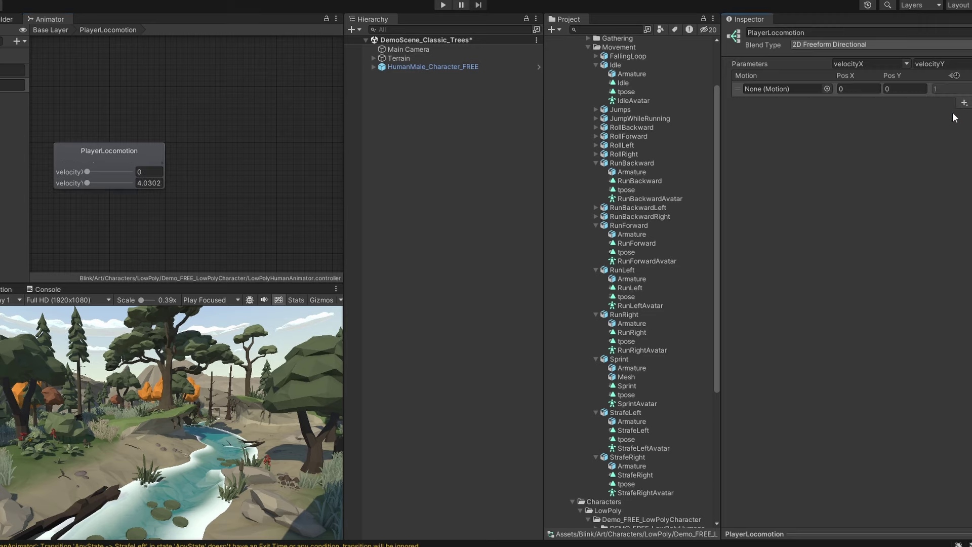
Step: Add six more empty motion fields to the PlayerLocomotion blend tree's motion list
right_click(161, 166)
left_click(194, 169)
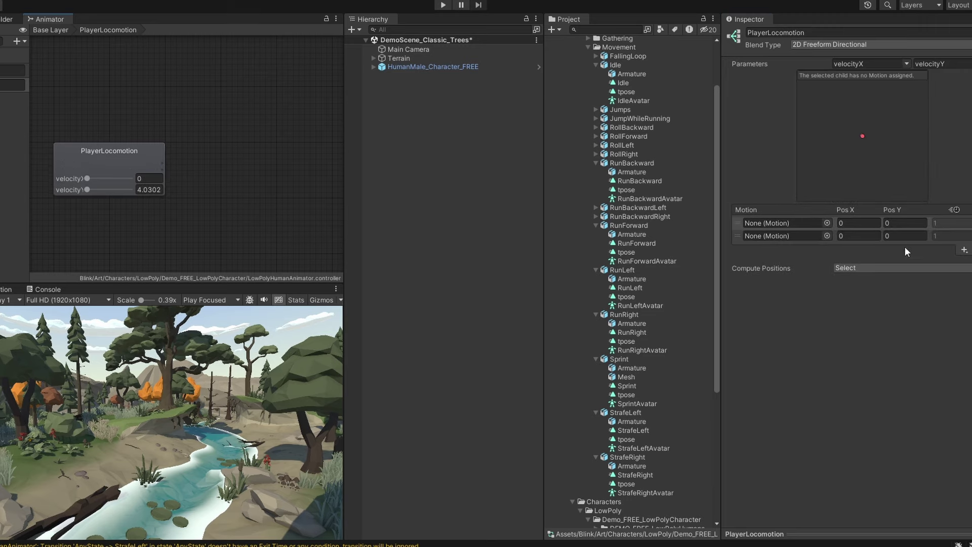
left_click(964, 250)
left_click(939, 250)
left_click(964, 262)
left_click(939, 262)
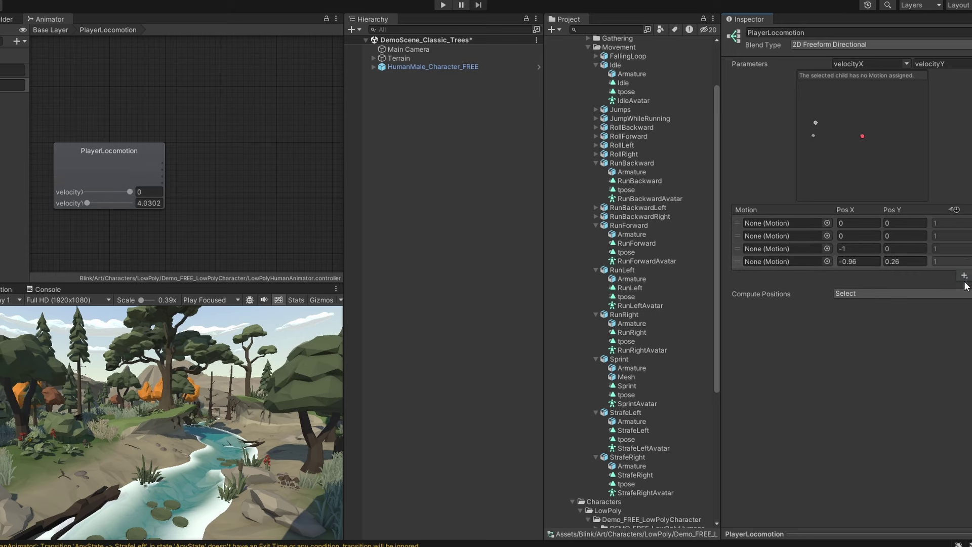
left_click(964, 274)
left_click(939, 275)
left_click(963, 288)
left_click(941, 297)
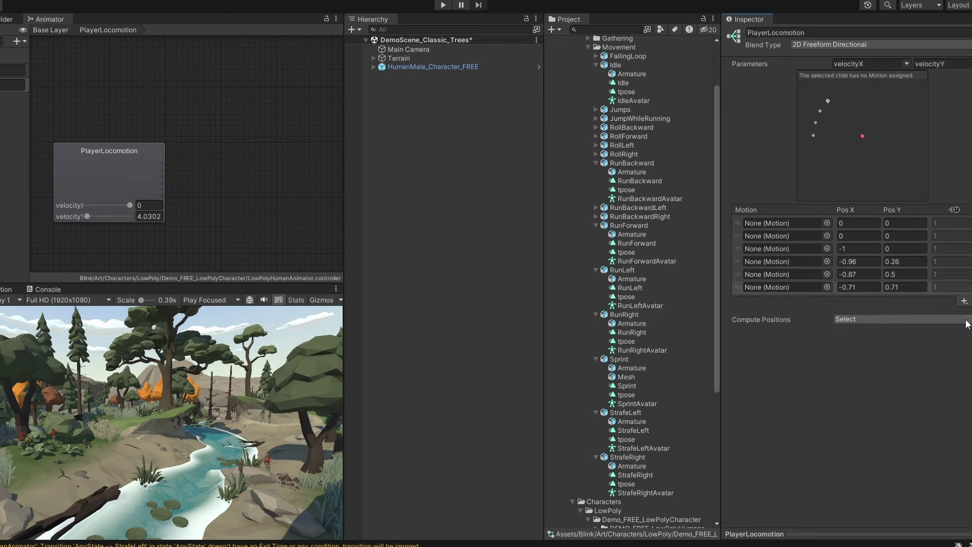
left_click(963, 300)
left_click(939, 301)
left_click(964, 314)
Step: Assign the Idle, RunForward, Sprint, RunLeft, RunRight and RunBackward clips, in that order, to the first six motion fields
left_click_drag(623, 83, 783, 223)
left_click_drag(627, 386, 793, 250)
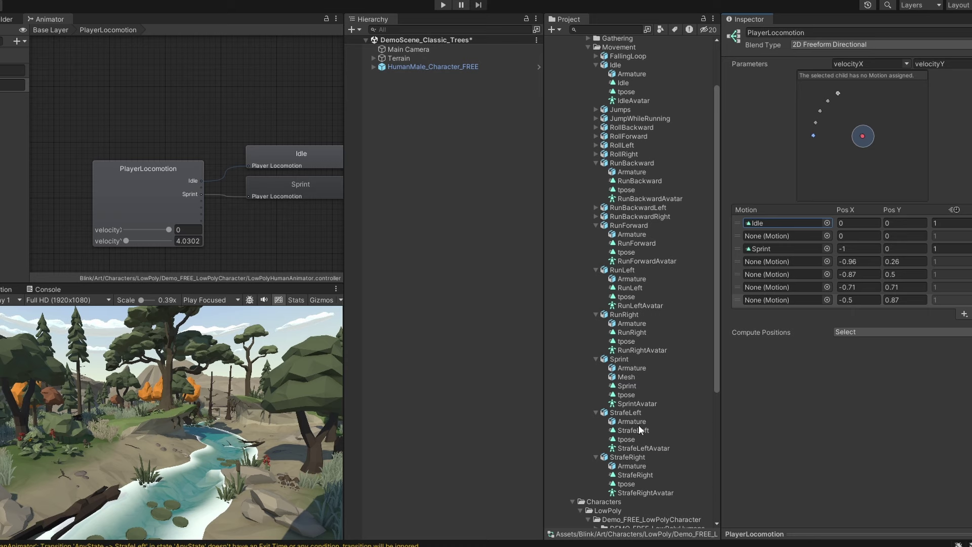
left_click_drag(636, 243, 769, 236)
left_click_drag(638, 287, 766, 274)
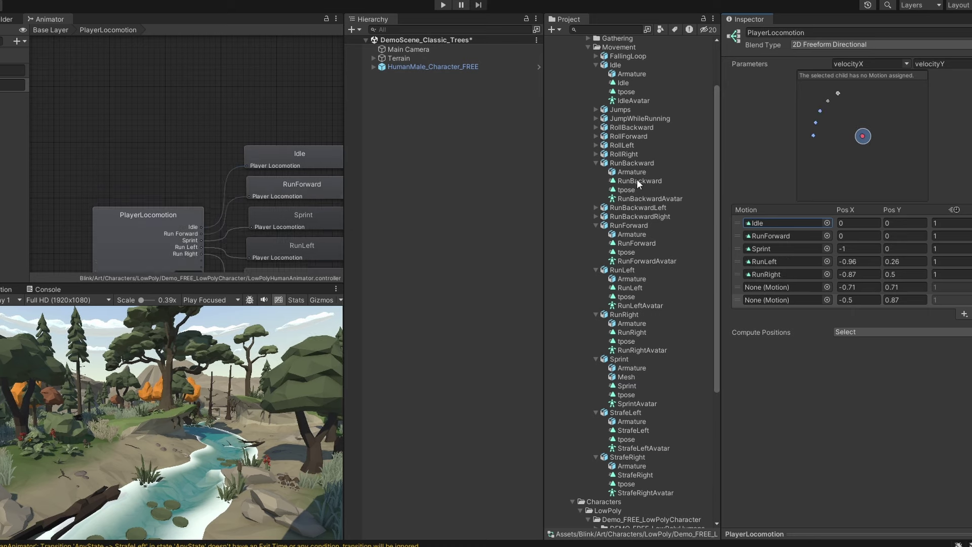
left_click_drag(639, 183, 779, 287)
Step: Add an eighth motion field and assign the StrafeLeft and StrafeRight clips to the last two fields
left_click(963, 313)
left_click(911, 321)
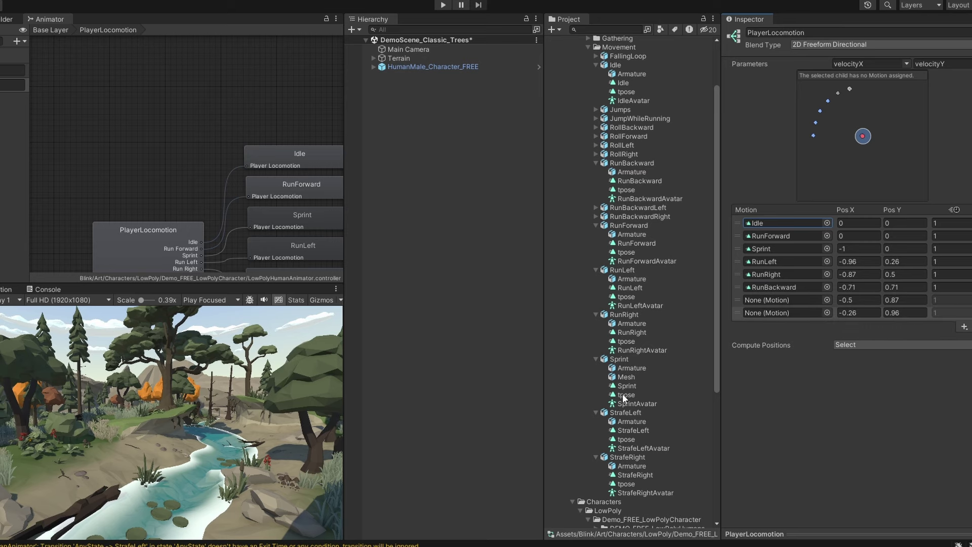
left_click_drag(637, 430, 770, 299)
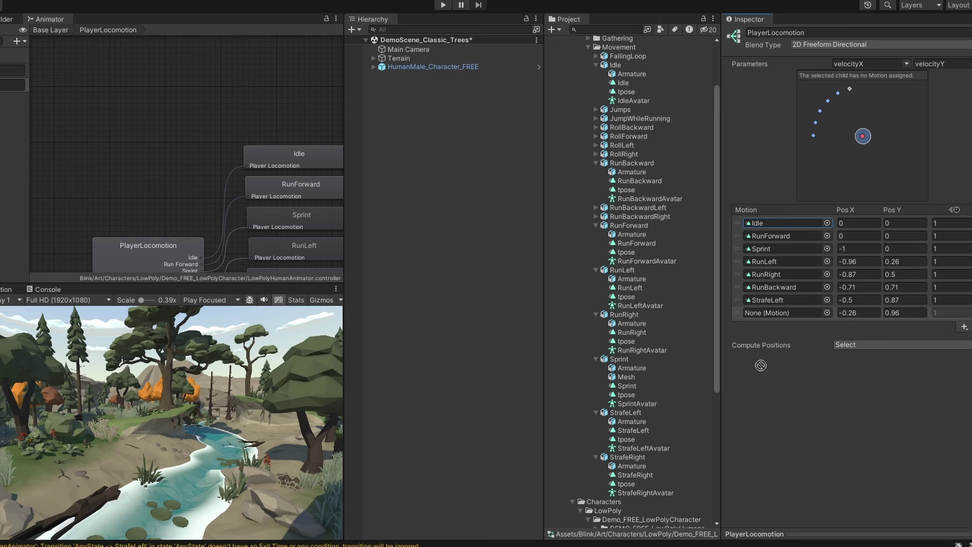
left_click_drag(760, 365, 780, 312)
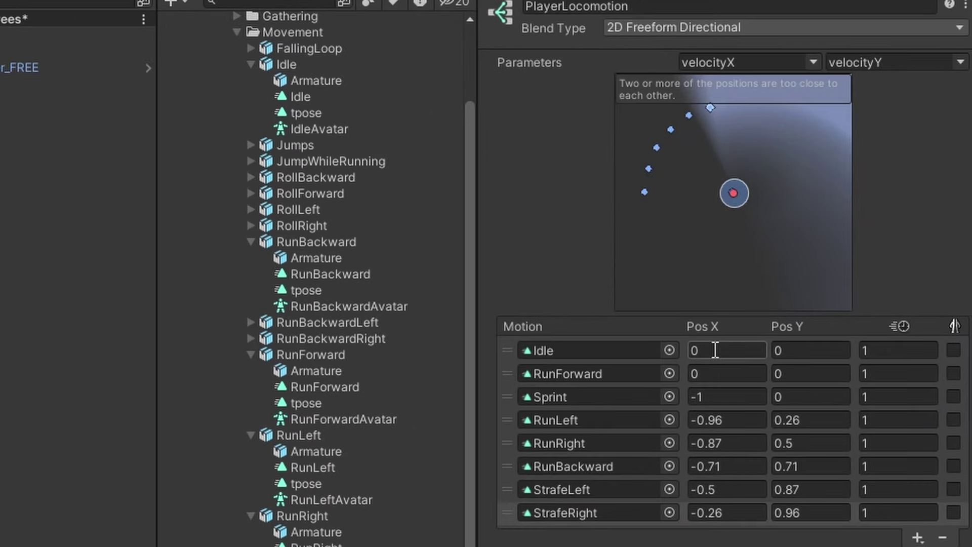
Step: Leave Idle at position 0, 0 and set RunForward's position to X 0, Y 0.5
left_click(714, 349)
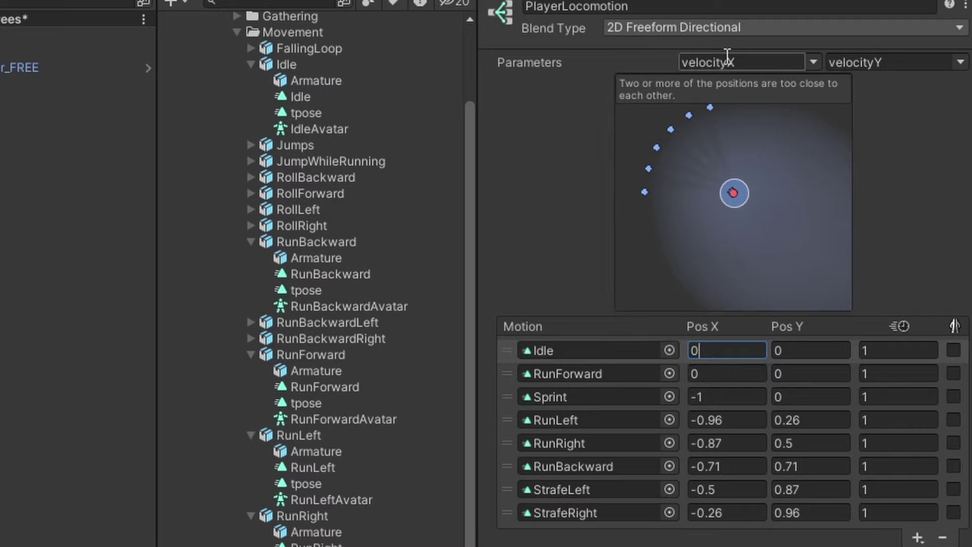
left_click(904, 62)
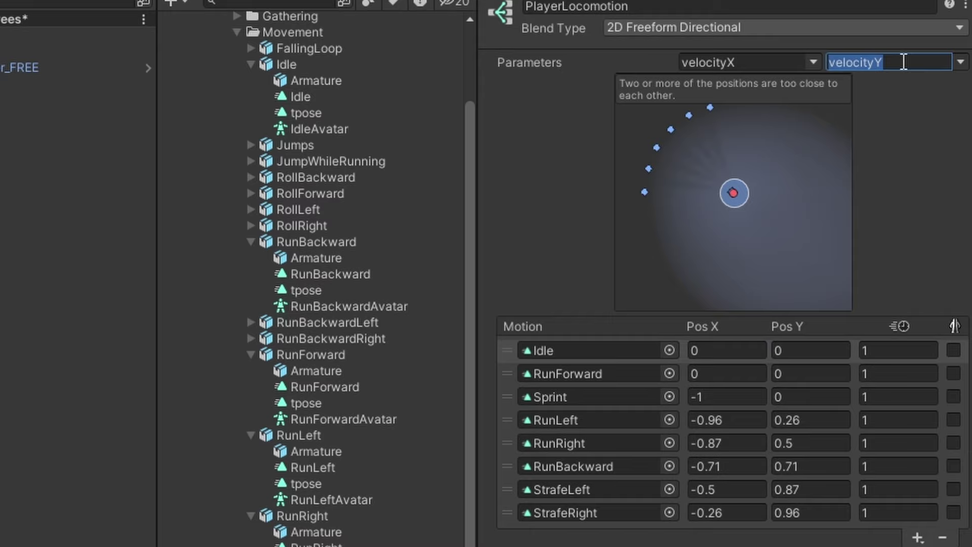
left_click(752, 356)
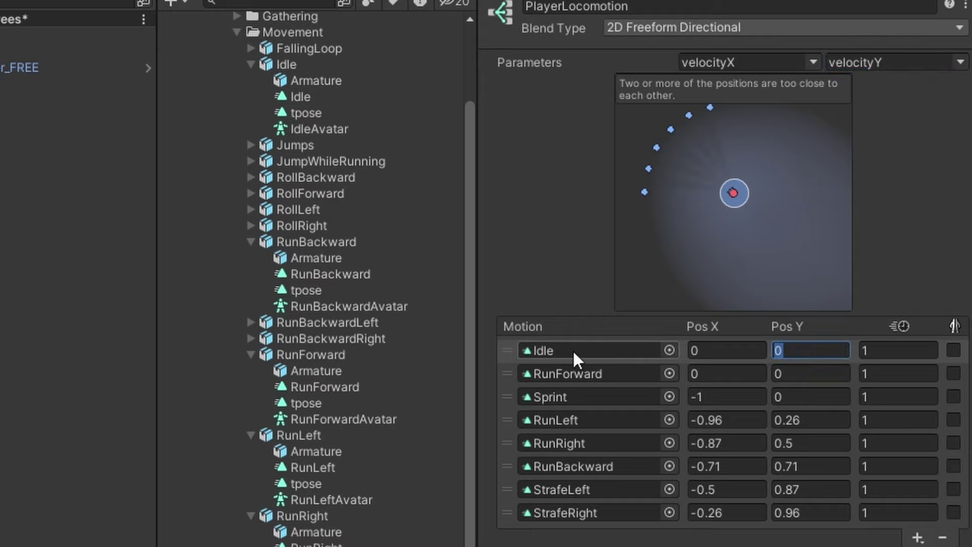
left_click(703, 377)
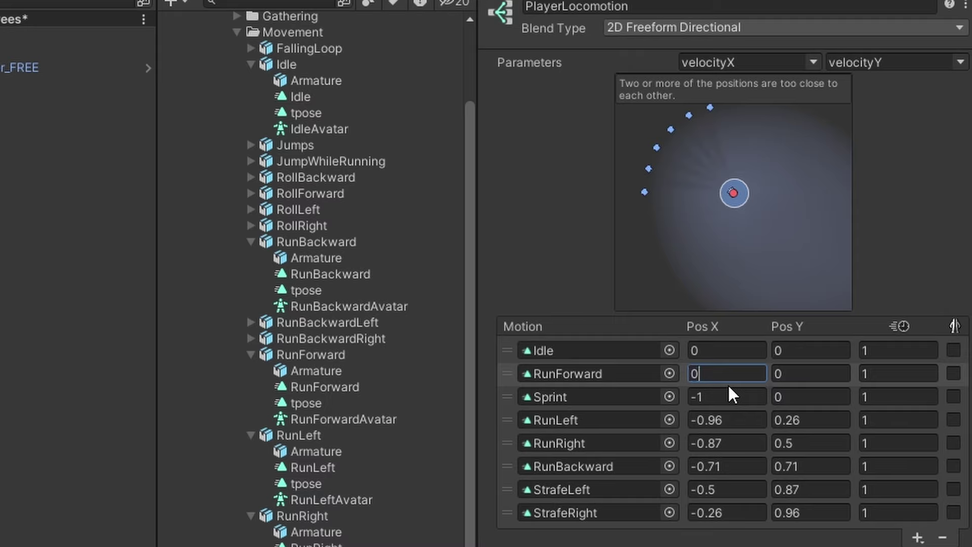
key("Tab")
type("0.5")
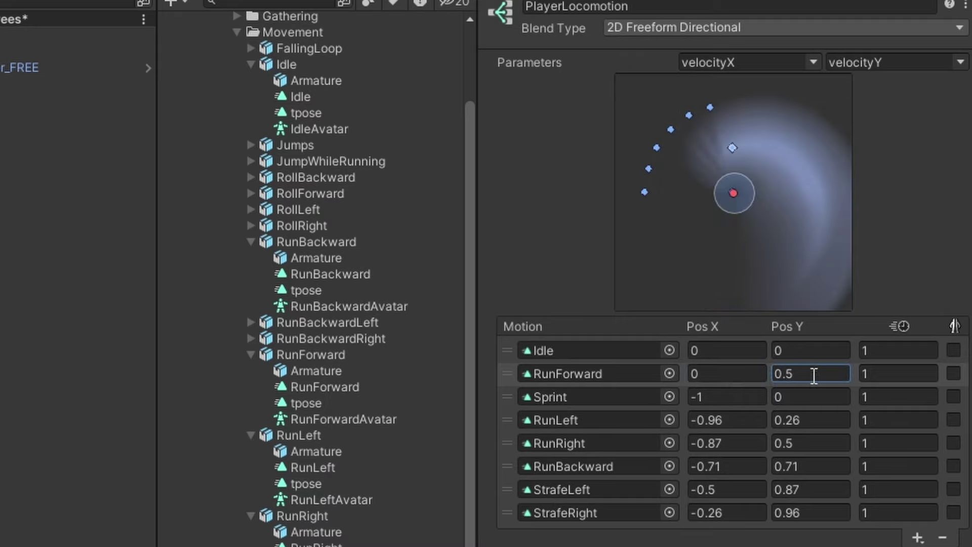
Step: Set the Sprint motion's position to X 0, Y 1
left_click(715, 394)
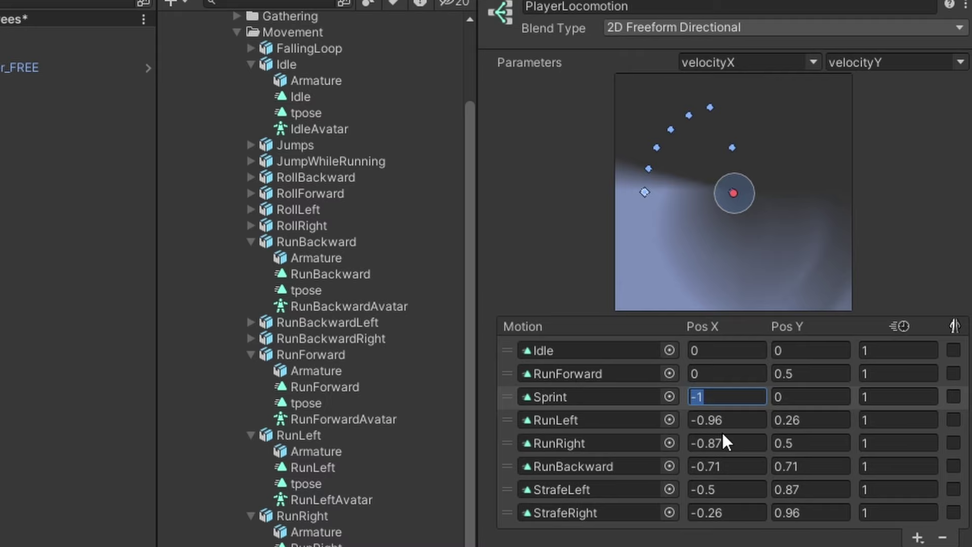
type("0")
key("Tab")
type("1.0")
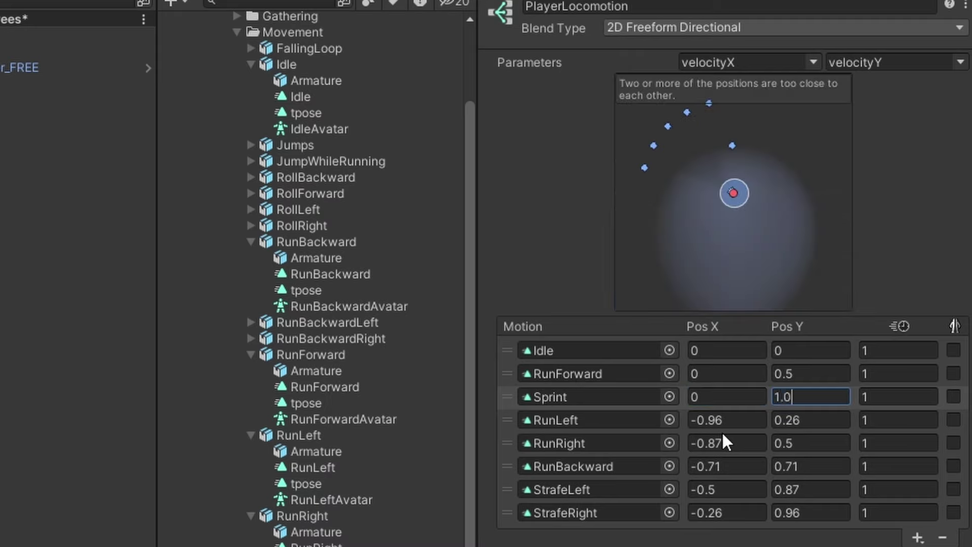
Step: Set RunLeft's position to X -0.5, Y 0.5 and RunRight's position to X 0.5, Y 0.5
left_click(737, 418)
type("-0.5")
key("Tab")
type("0.")
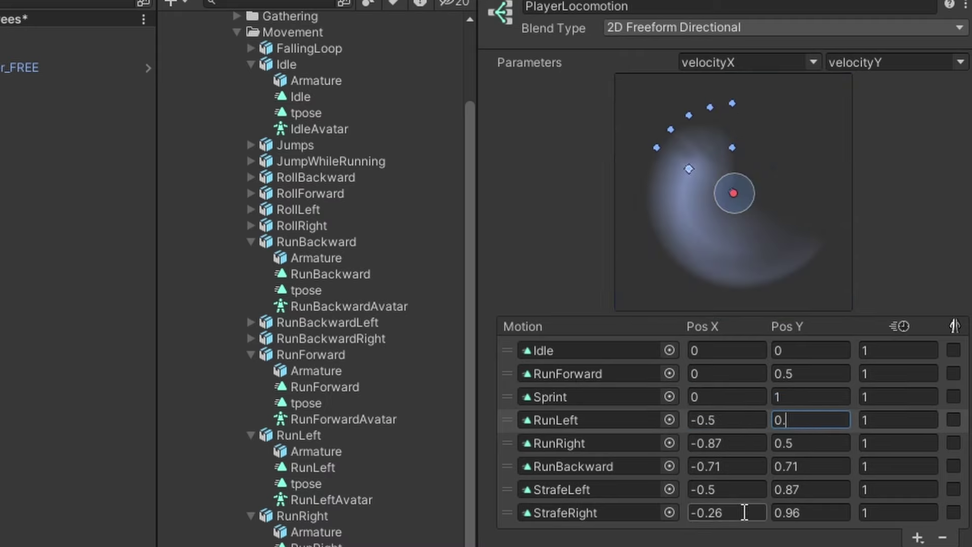
type("5")
left_click(744, 448)
type("0.5")
key("Tab")
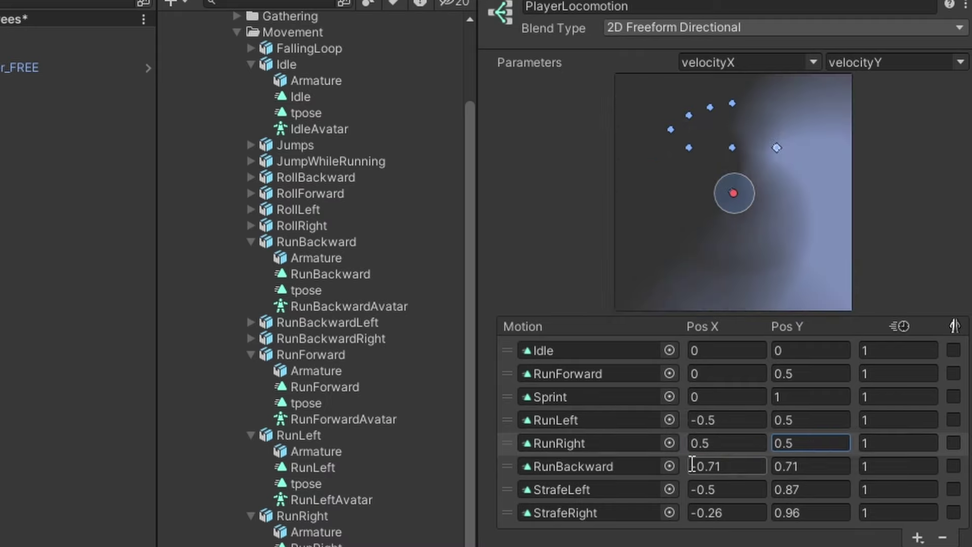
Step: Set the RunBackward motion's position to X 0, Y -0.5
left_click(692, 465)
type("0")
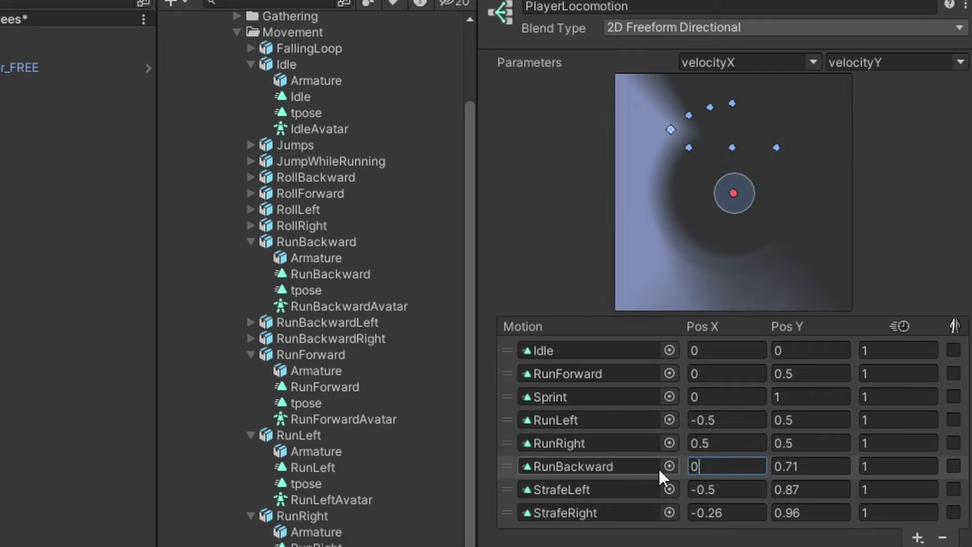
key("Tab")
type("-0.5")
Step: Set StrafeLeft's position to X -0.5, Y 0 and StrafeRight's position to X 0.5, Y 0
key("Tab")
left_click(733, 489)
type("-")
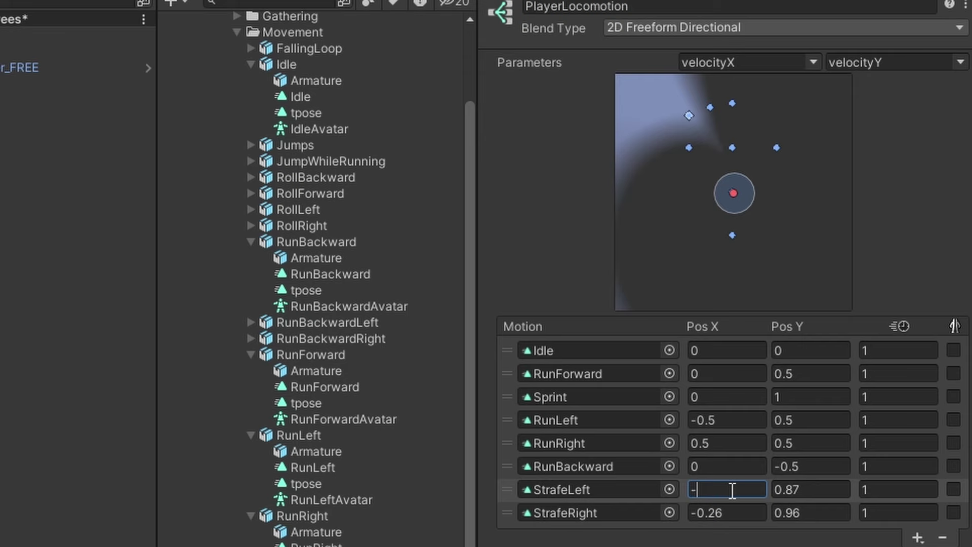
type("0.5")
key("Tab")
type("0")
double_click(711, 513)
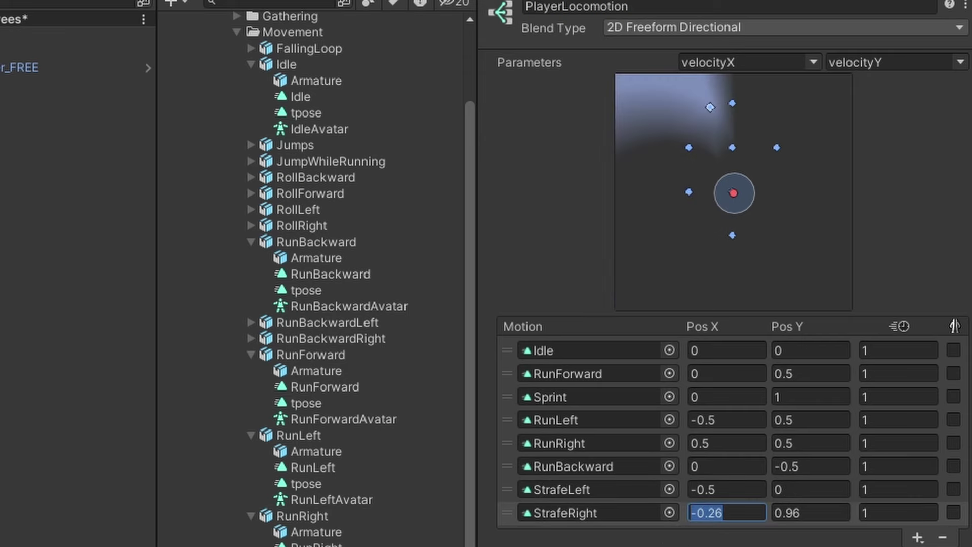
type("0.5")
key("Tab")
type("0")
key("Return")
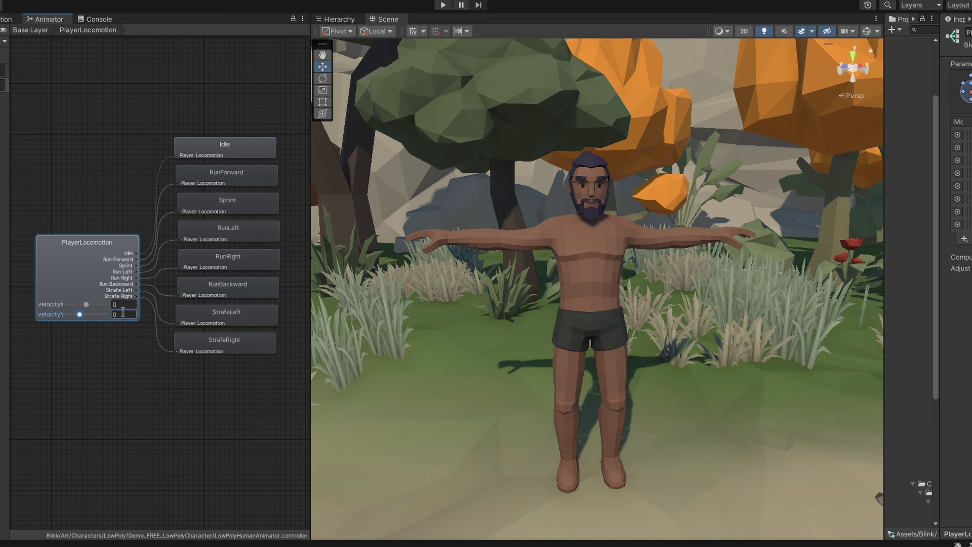
Step: Try different velocityX and velocityY values on the PlayerLocomotion node and reset both parameters to 0
mouse_move(79, 314)
left_mouse_down()
mouse_move(102, 316)
mouse_move(73, 317)
mouse_move(102, 306)
mouse_move(75, 306)
left_mouse_up()
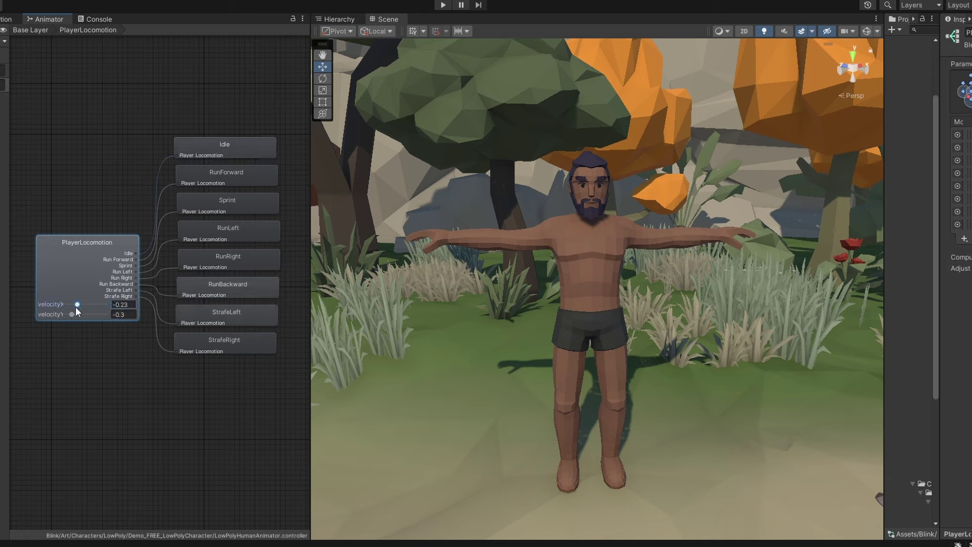
type("0")
left_click(126, 316)
type("0")
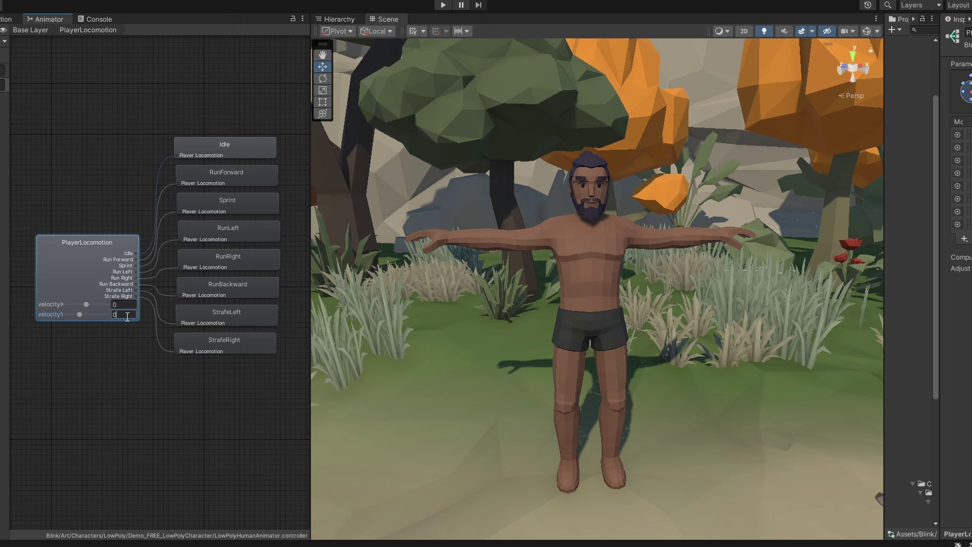
key("Return")
Step: Run the scene and vary velocityX and velocityY on the PlayerLocomotion node to examine how the character's animations blend
left_click(443, 5)
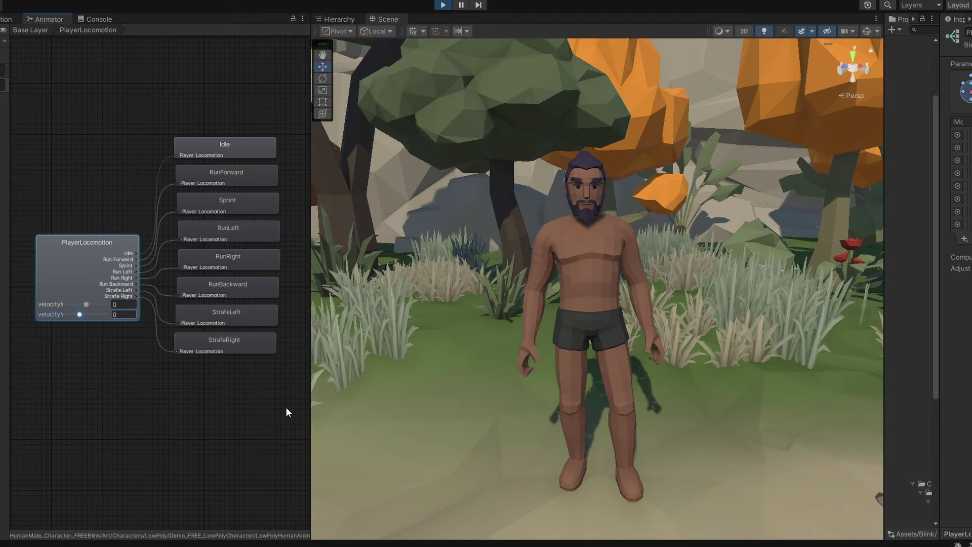
mouse_move(81, 314)
left_mouse_down()
mouse_move(110, 314)
mouse_move(55, 312)
mouse_move(98, 313)
mouse_move(89, 302)
left_mouse_up()
left_click(128, 316)
type("0")
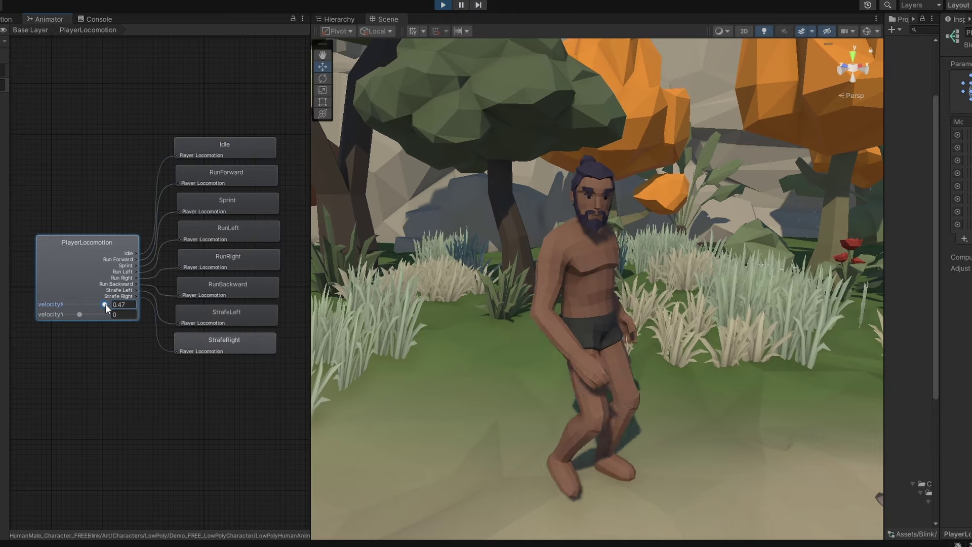
mouse_move(105, 303)
left_mouse_down()
mouse_move(49, 298)
mouse_move(106, 315)
mouse_move(103, 302)
left_mouse_up()
left_click(87, 303)
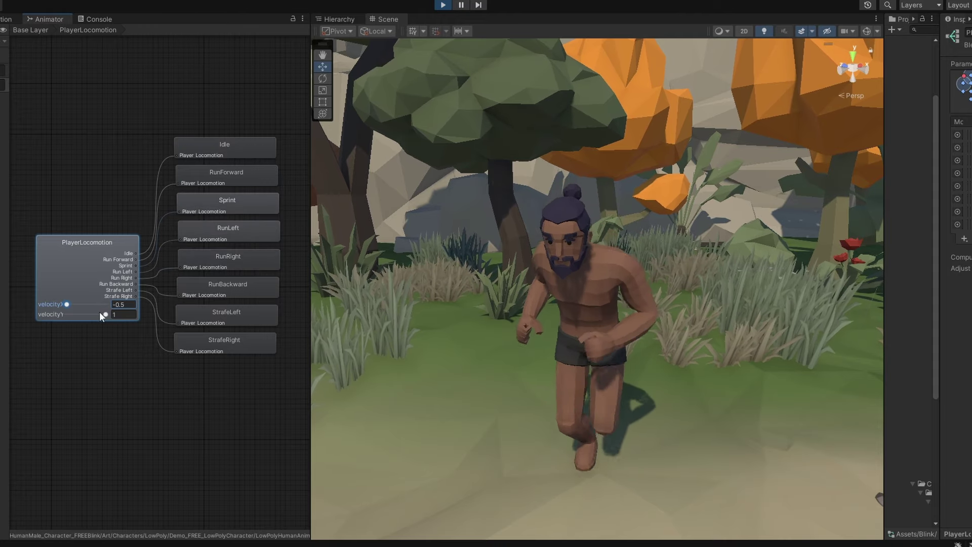
left_click_drag(100, 313, 67, 304)
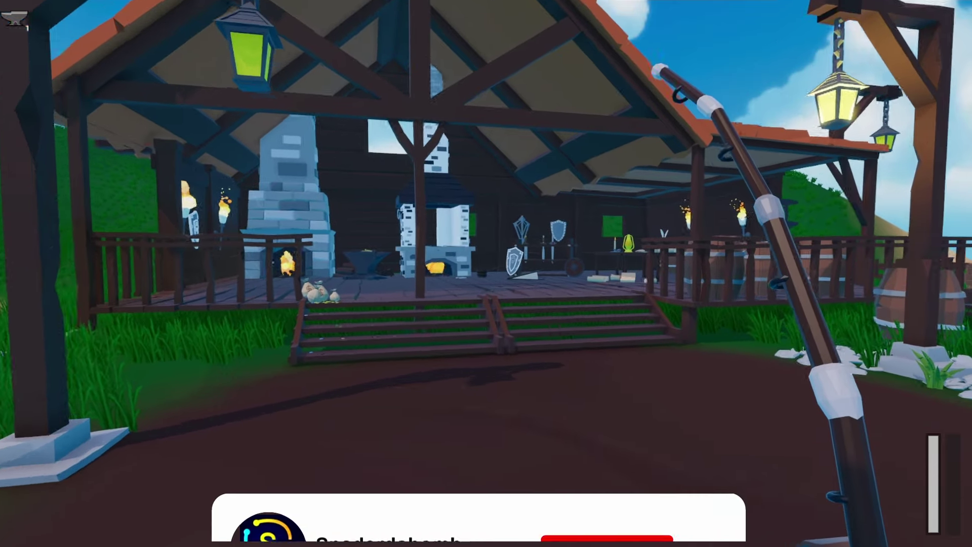
key("w")
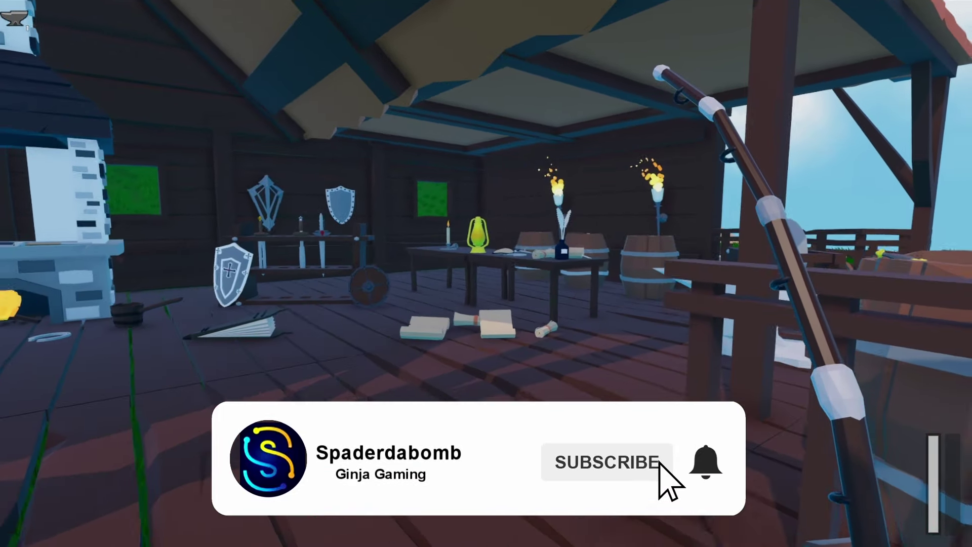
key("w")
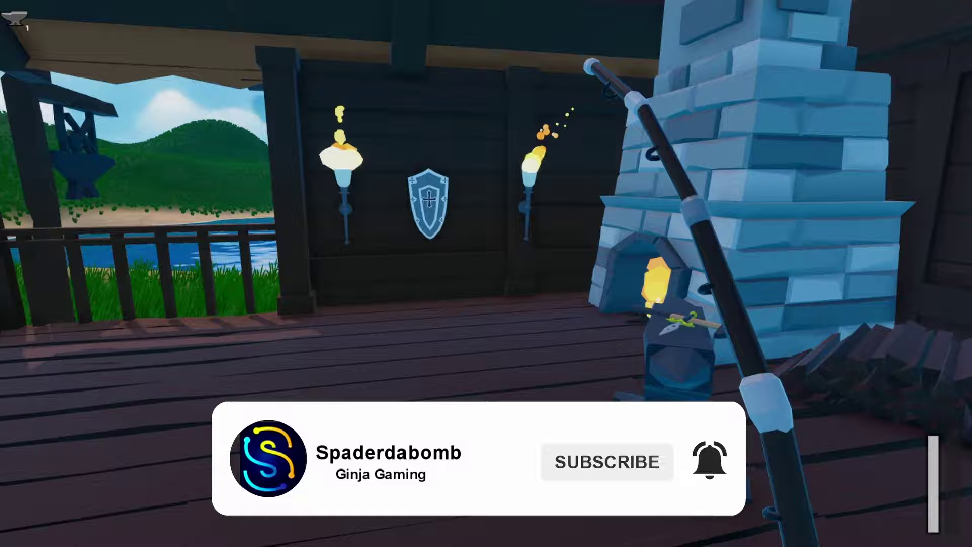